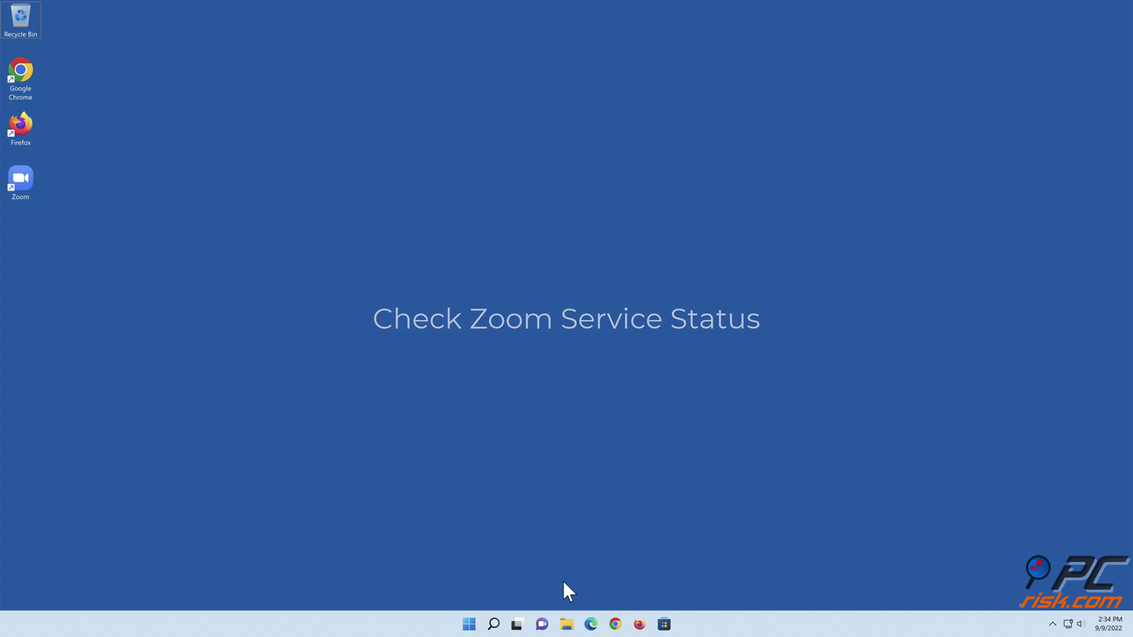
# Step: Launch Microsoft Edge from the taskbar to a new tab page
pyautogui.click(591, 624)
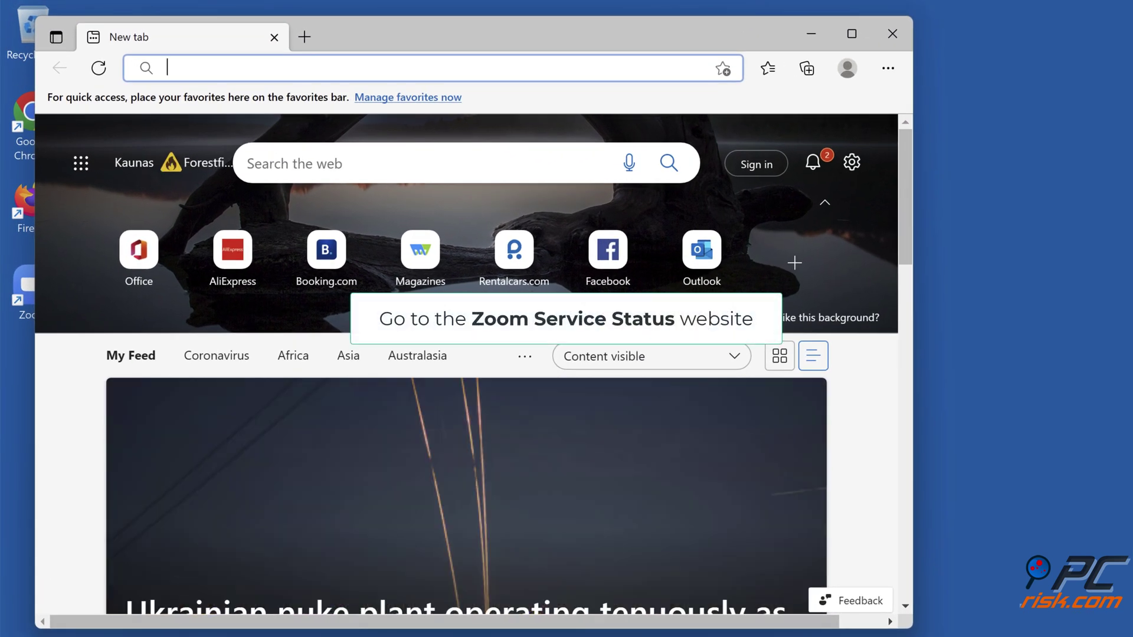
# Step: Load status.zoom.us, confirm every listed service shows Operational, and close Edge
pyautogui.write('https://status.zoom.us/')
pyautogui.press('Return')
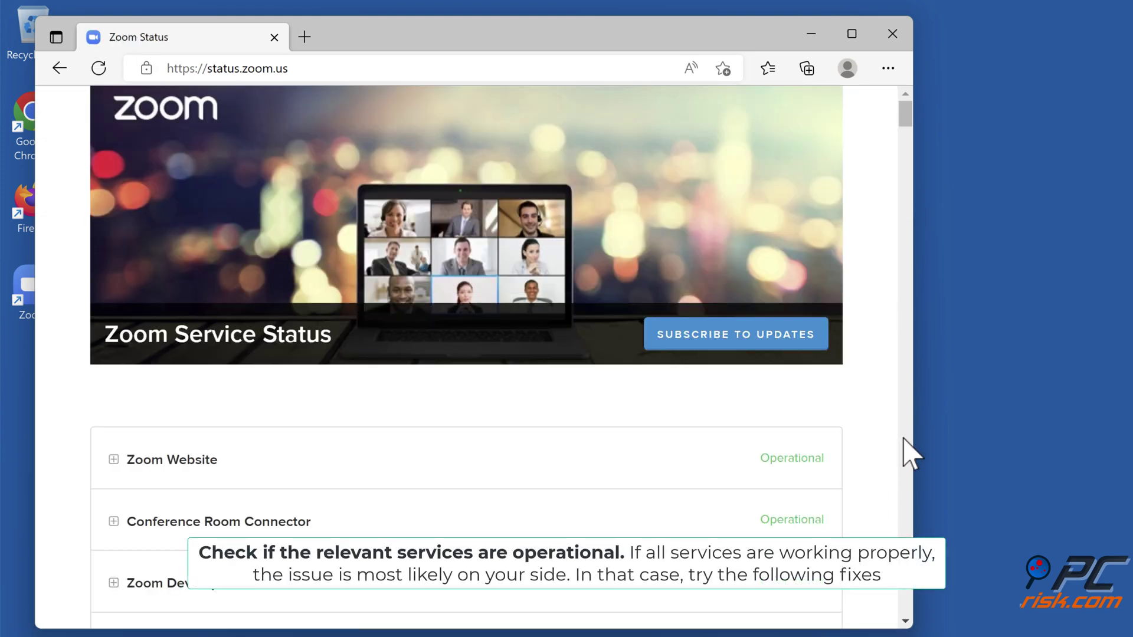
pyautogui.scroll(-15, 904, 440)
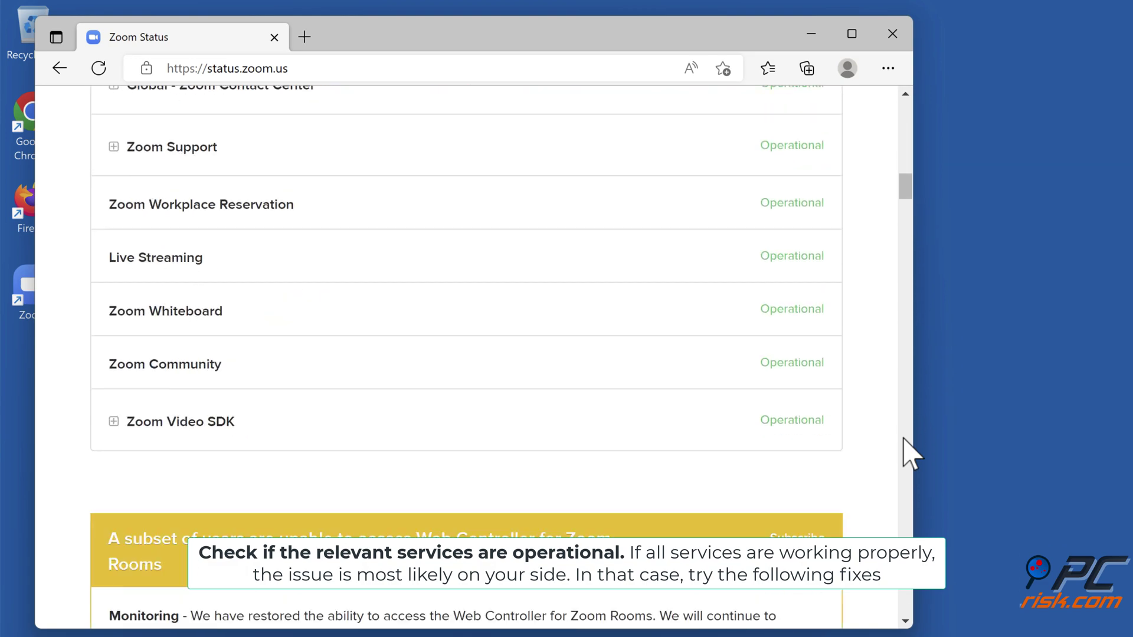
pyautogui.scroll(-5, 904, 440)
pyautogui.scroll(15, 904, 440)
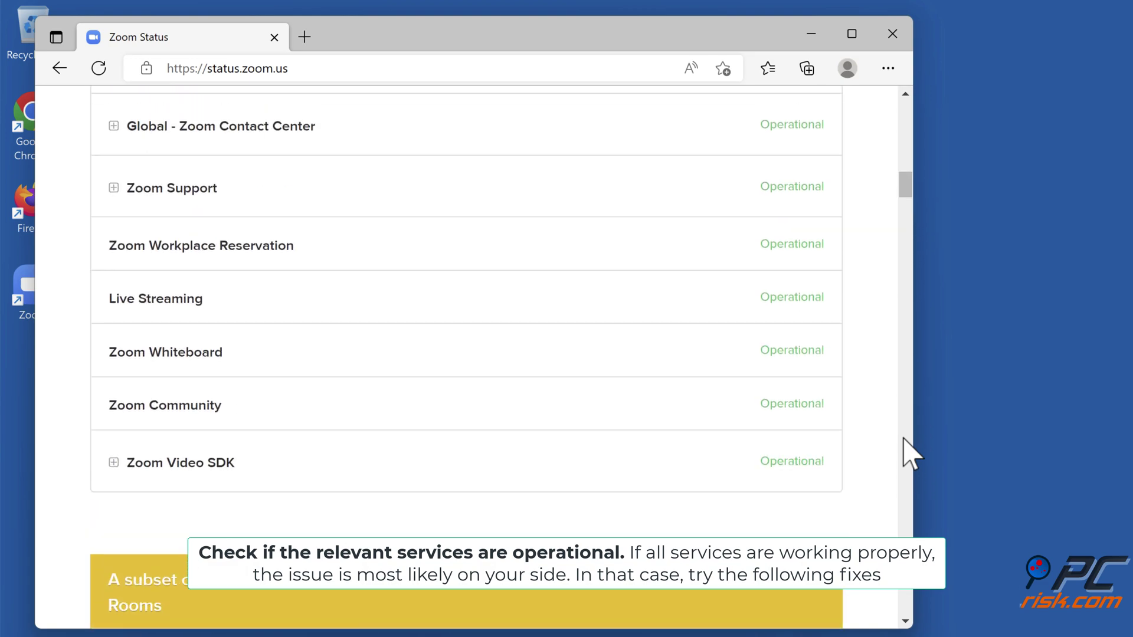
pyautogui.scroll(15, 912, 455)
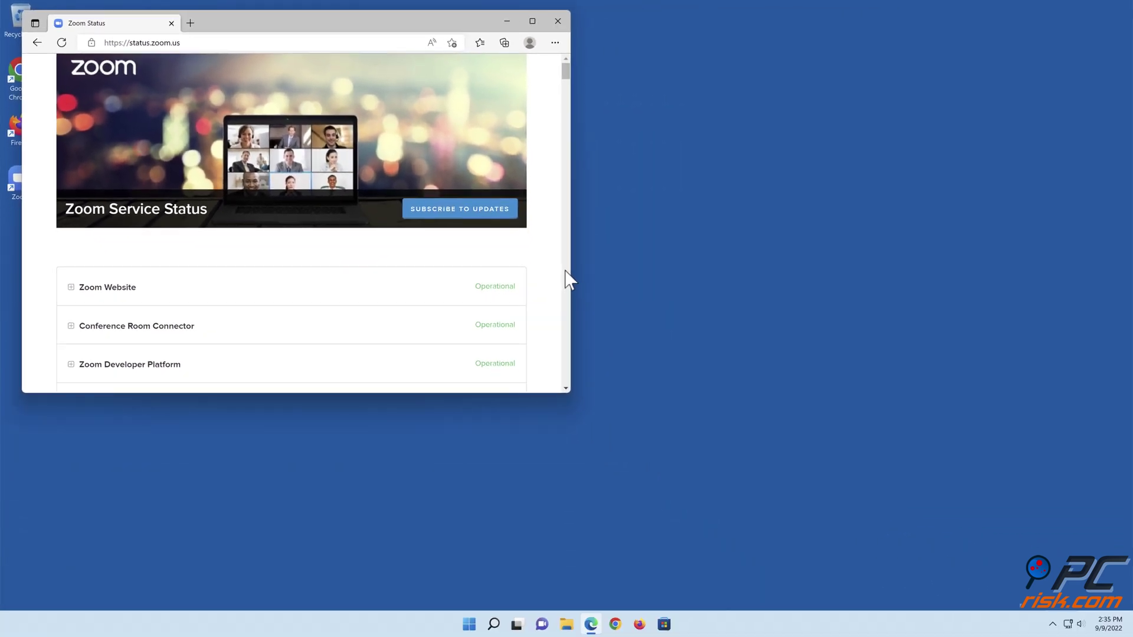
pyautogui.click(558, 21)
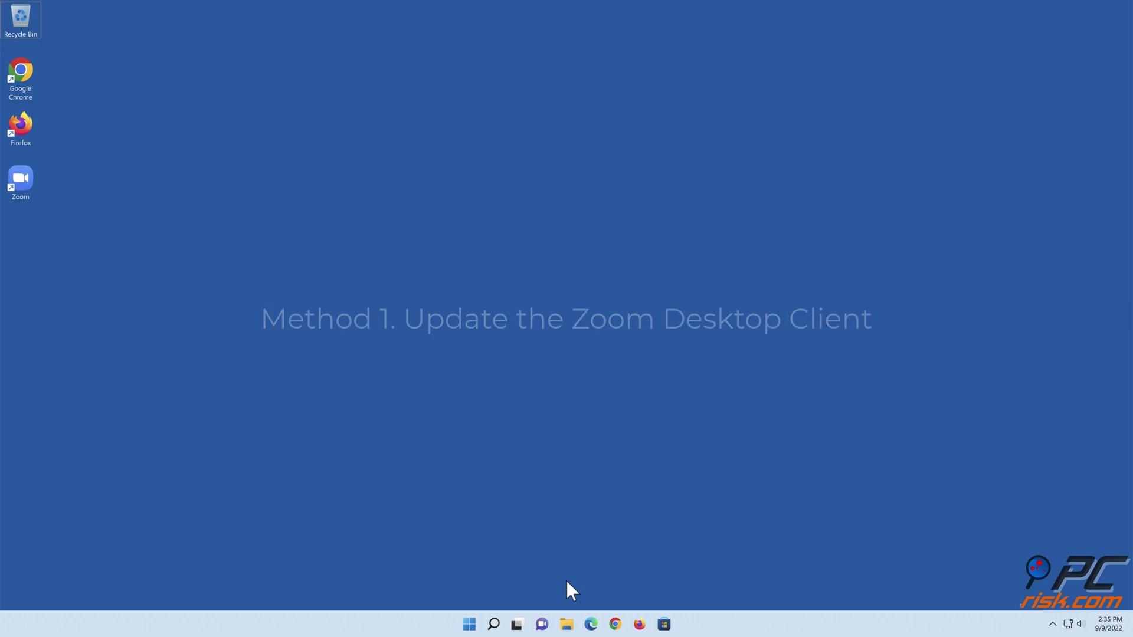
# Step: Launch Zoom, check for updates to confirm version 5.11.11 is current, and close it
pyautogui.doubleClick(25, 187)
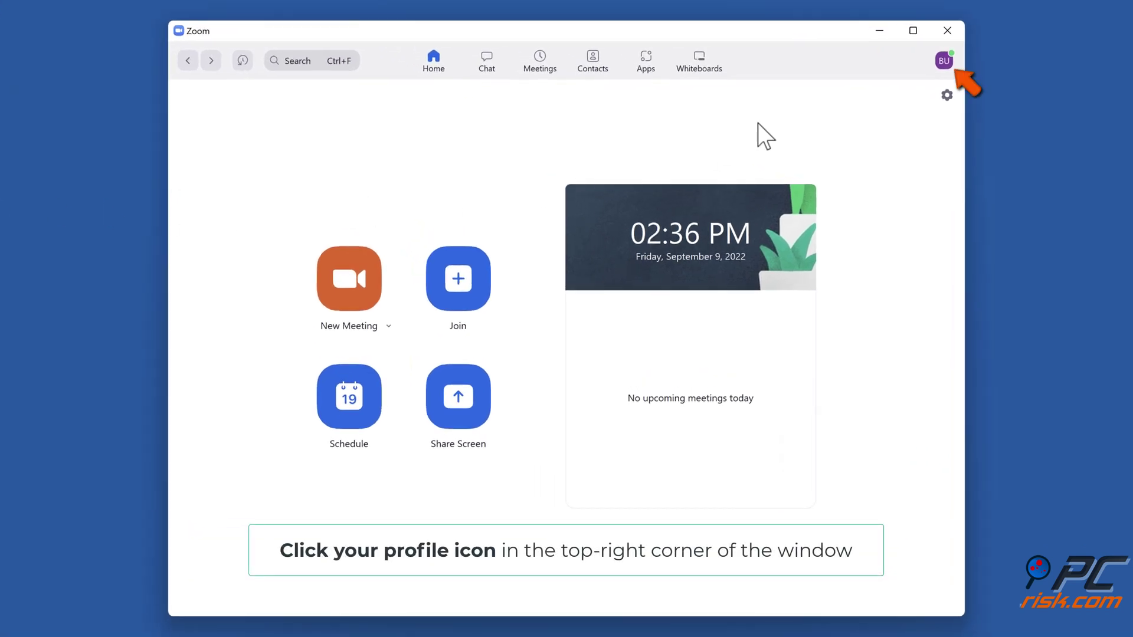
pyautogui.click(946, 60)
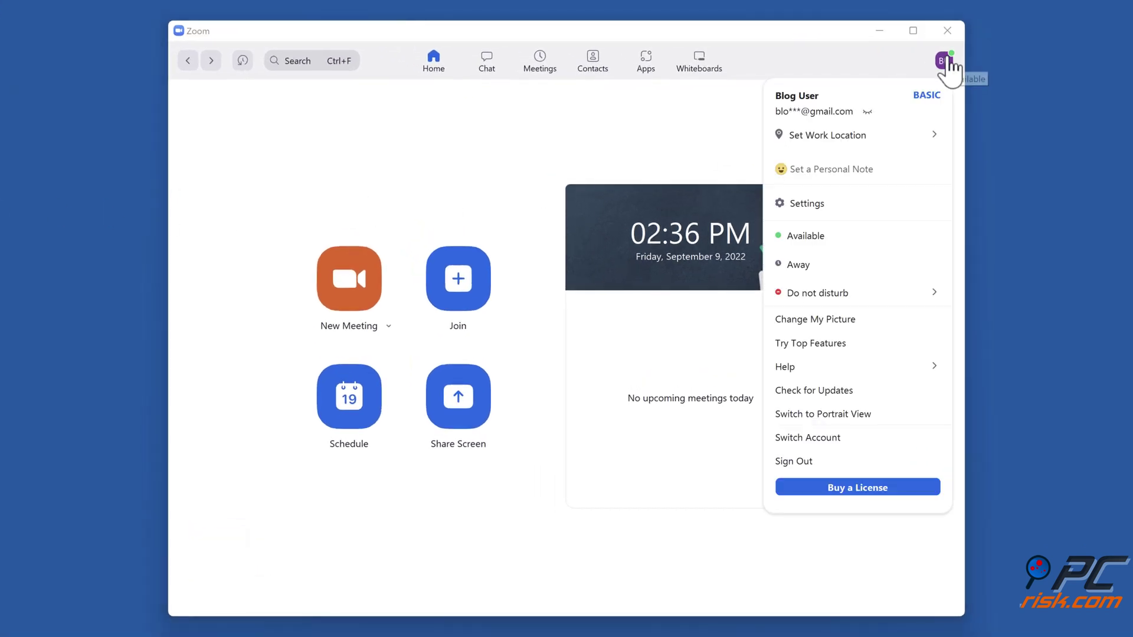
pyautogui.click(817, 391)
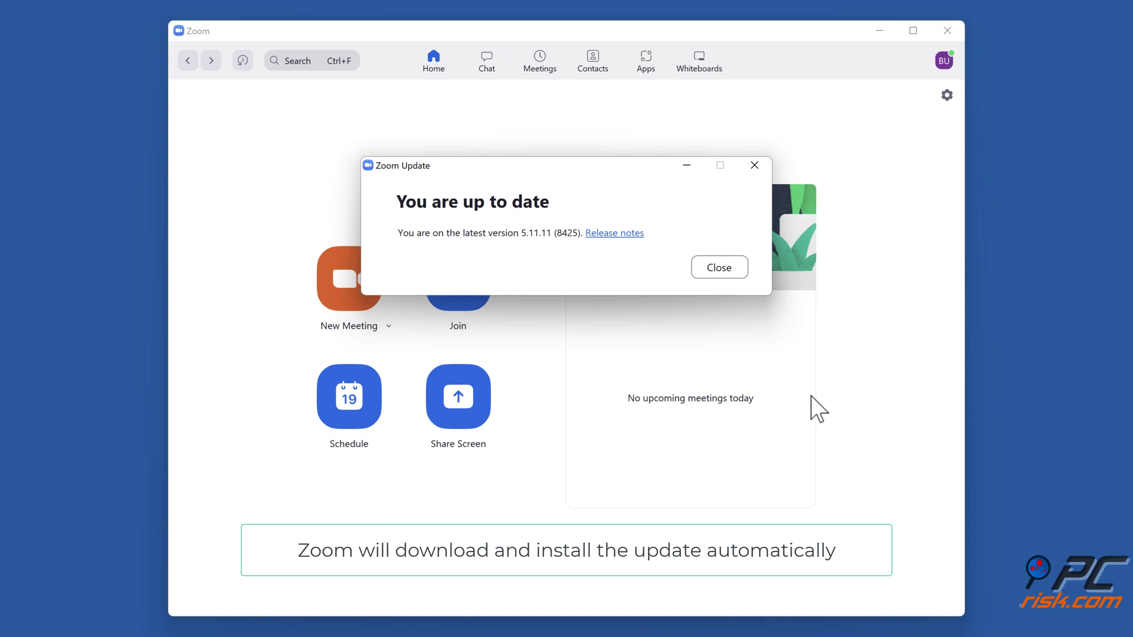
pyautogui.click(718, 271)
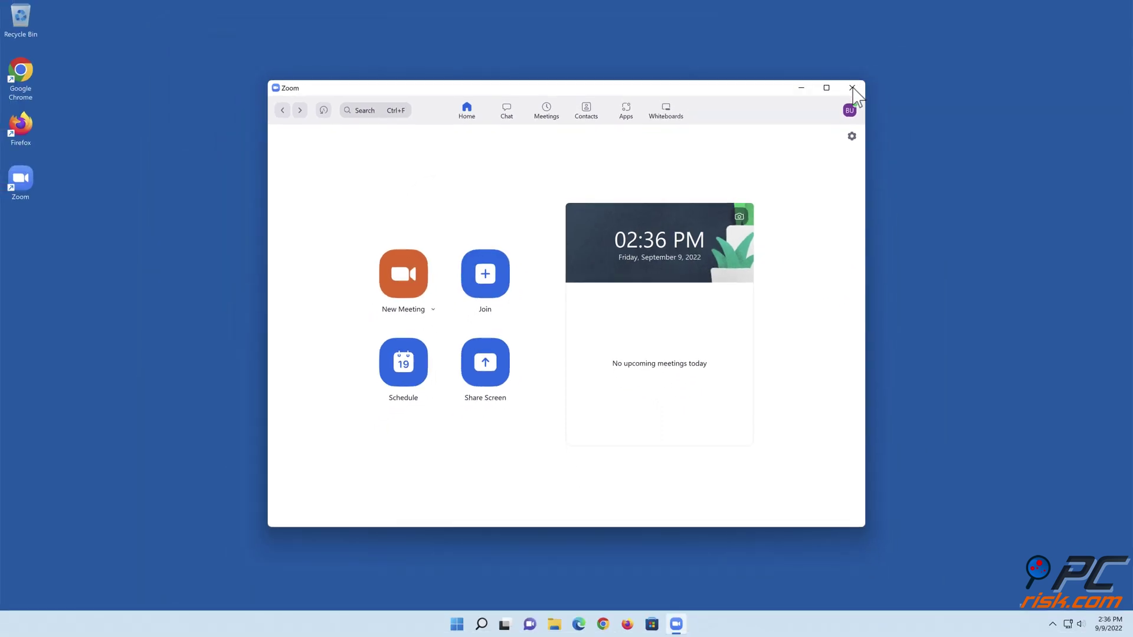
pyautogui.click(852, 88)
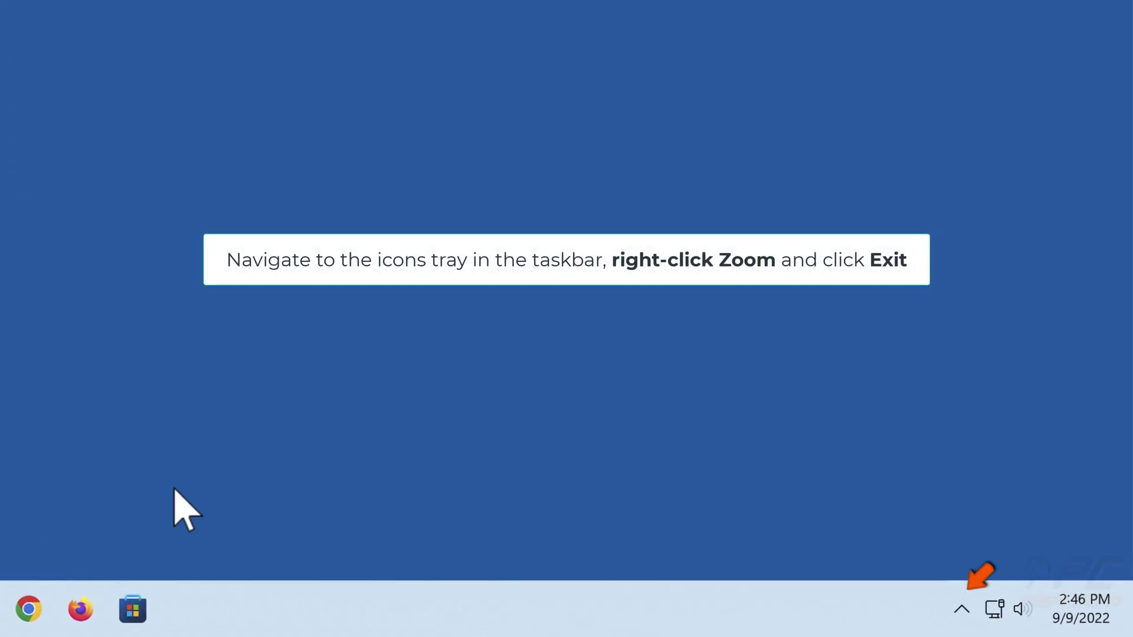
# Step: Exit Zoom from its icon in the hidden system tray icons
pyautogui.click(961, 609)
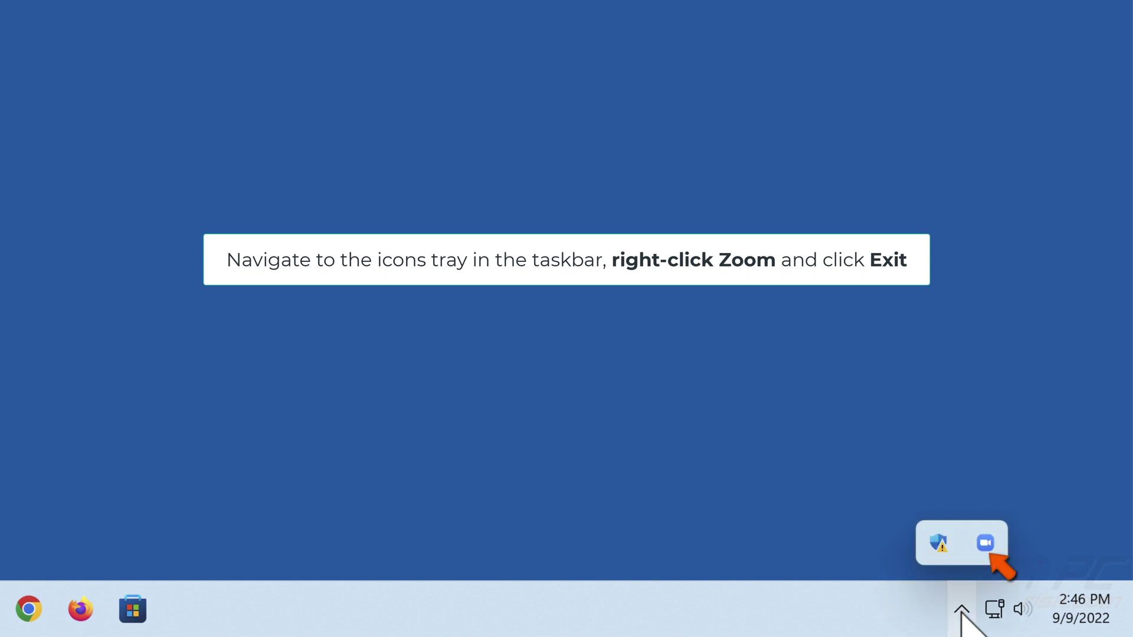
pyautogui.rightClick(985, 546)
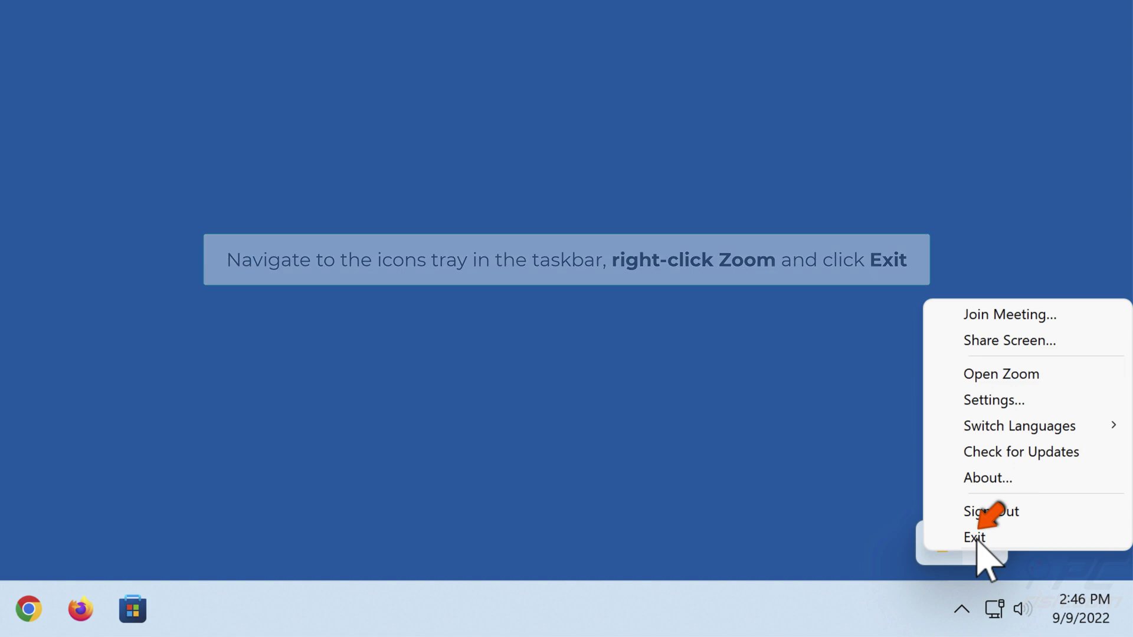
pyautogui.click(976, 538)
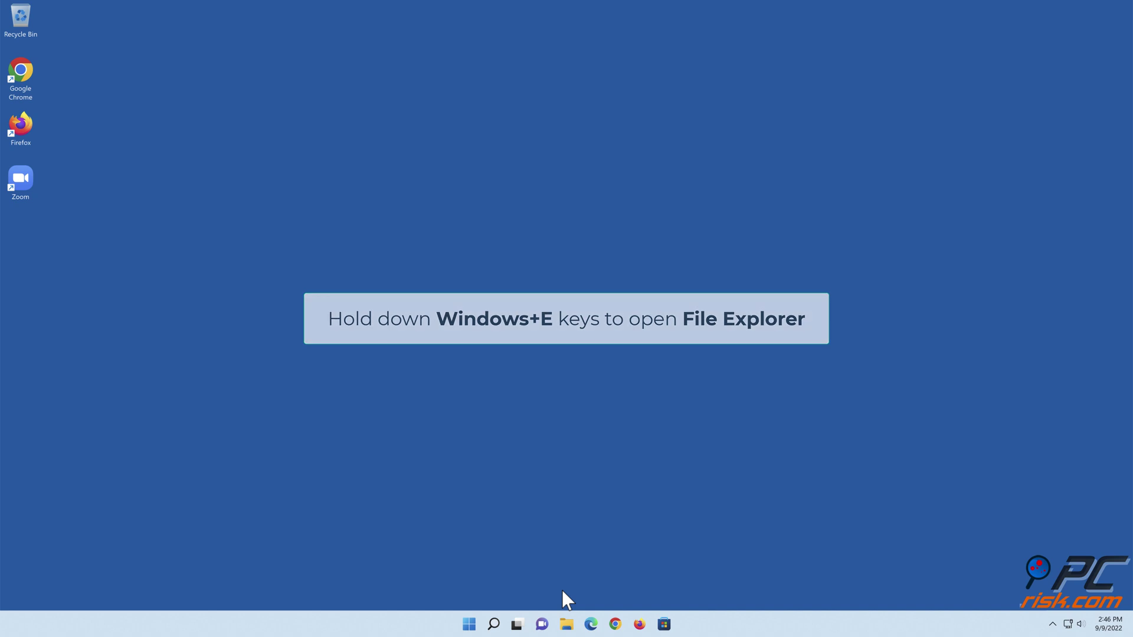
# Step: Delete the data folder inside %appdata%\Zoom in File Explorer, then close Explorer
pyautogui.press('super+e')
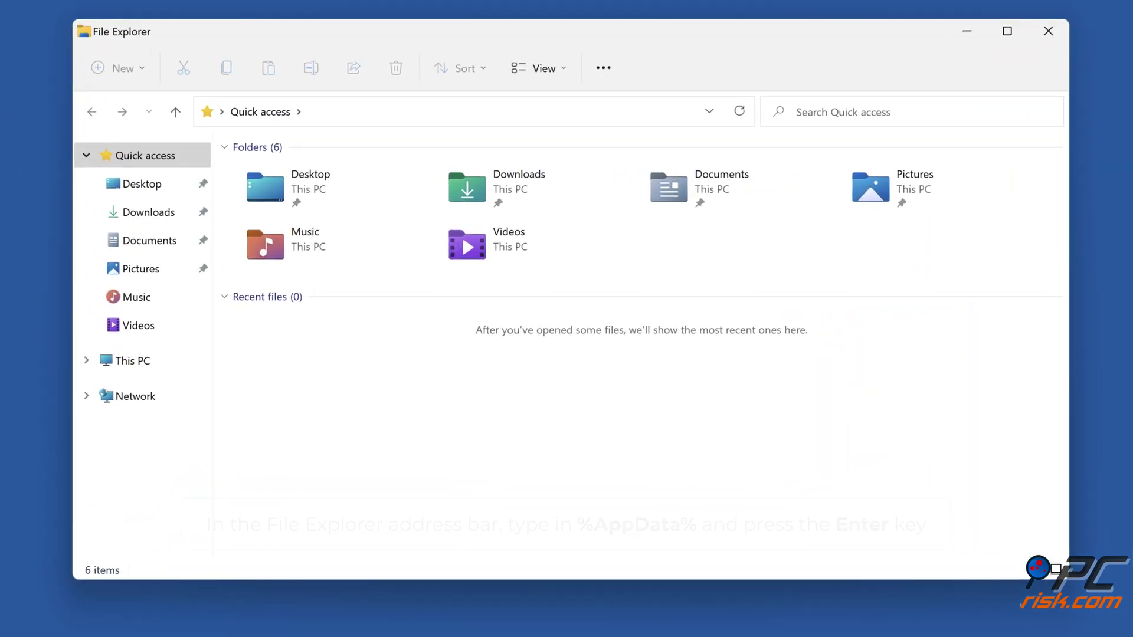
pyautogui.click(534, 110)
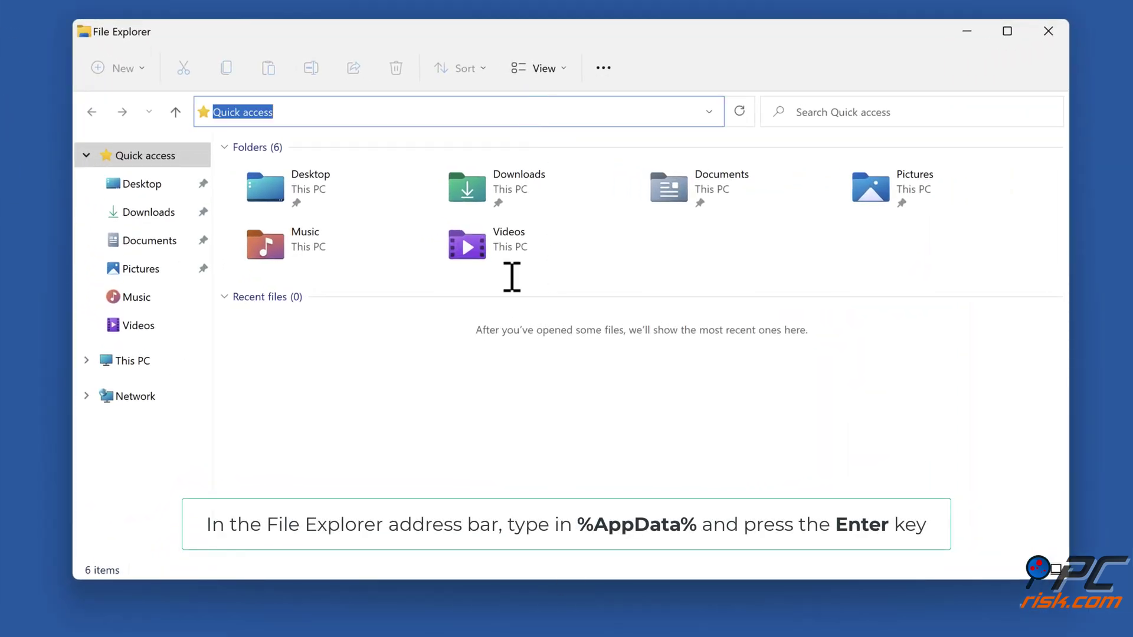
pyautogui.write('%appdata%')
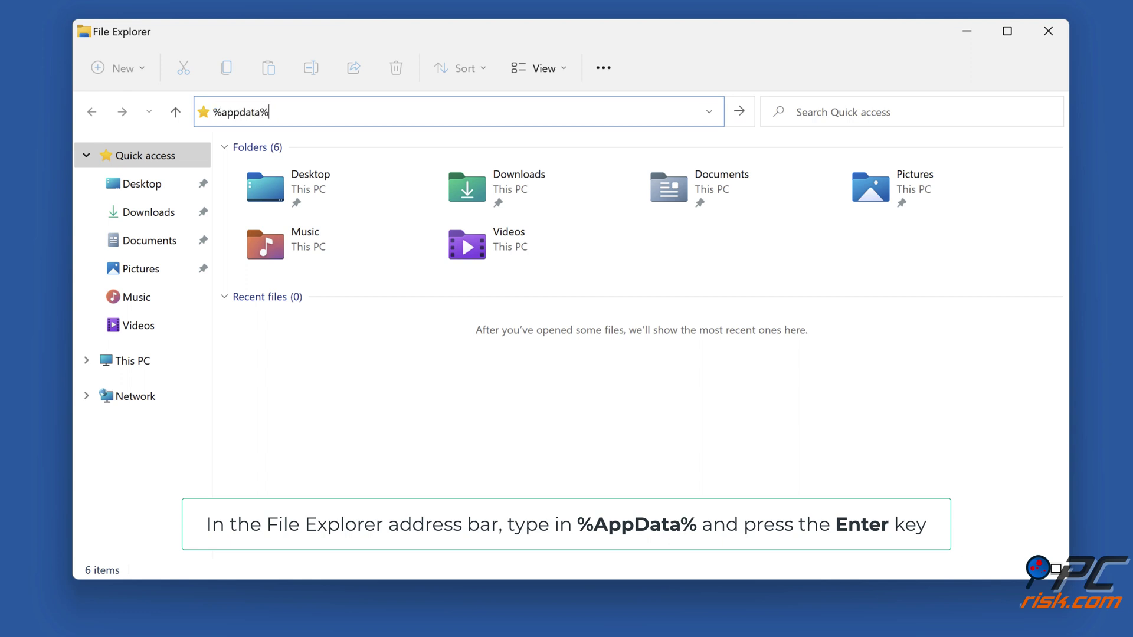
pyautogui.press('Return')
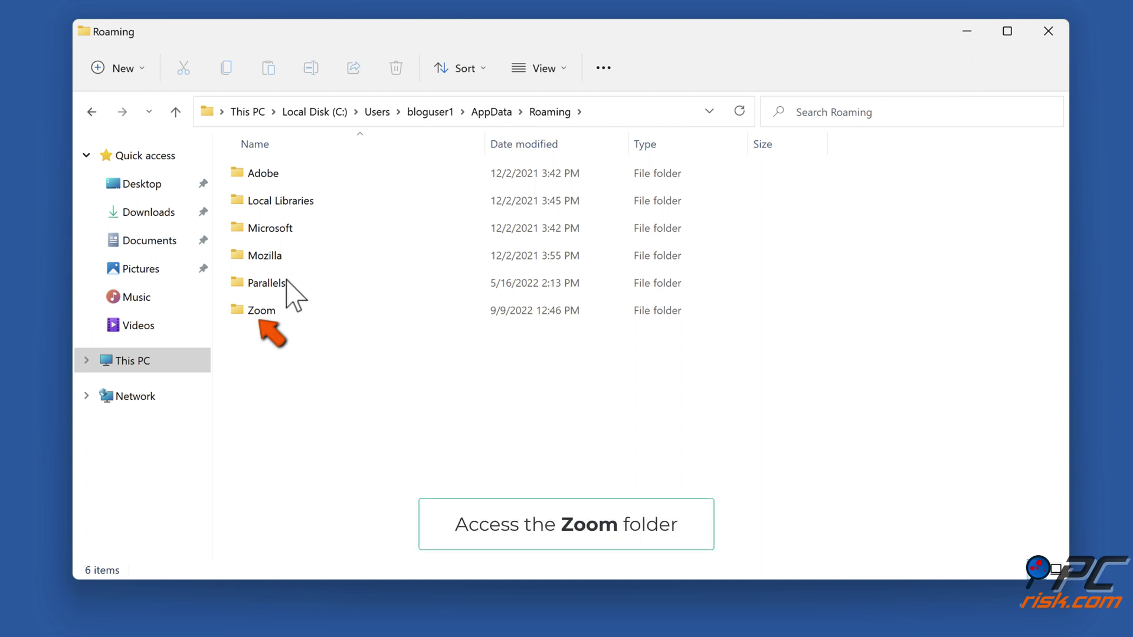
pyautogui.doubleClick(262, 311)
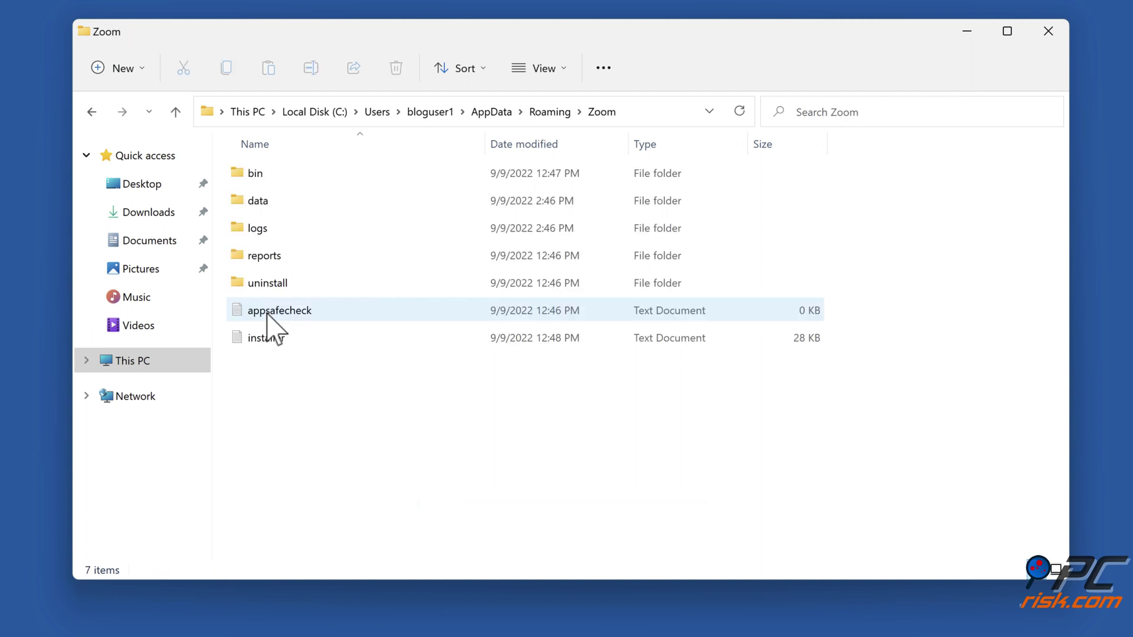
pyautogui.rightClick(259, 202)
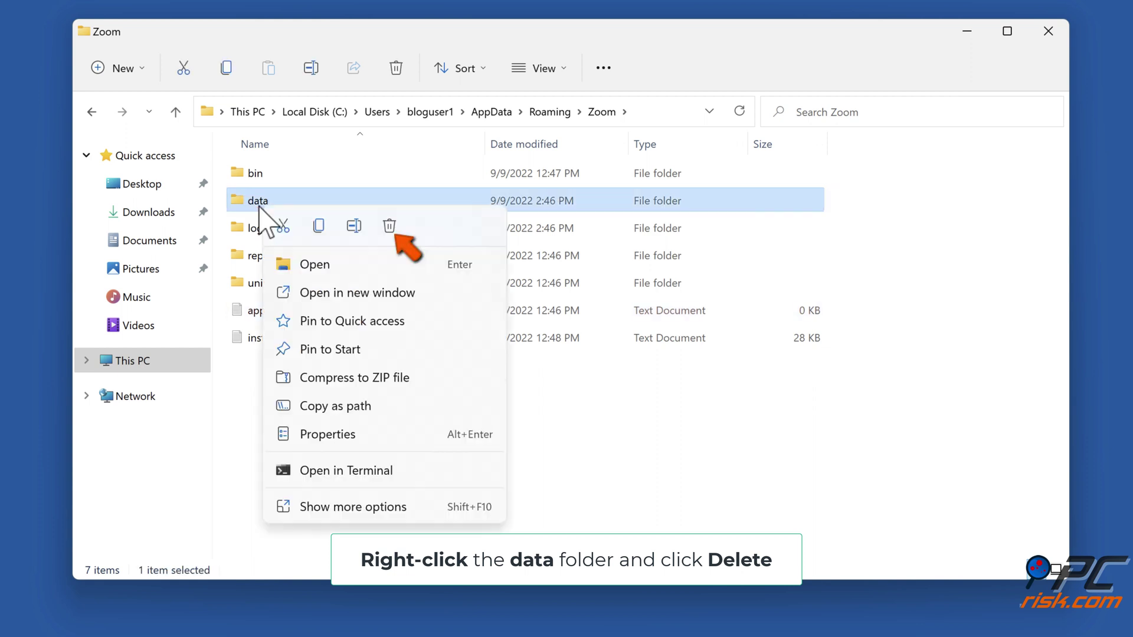
pyautogui.click(389, 226)
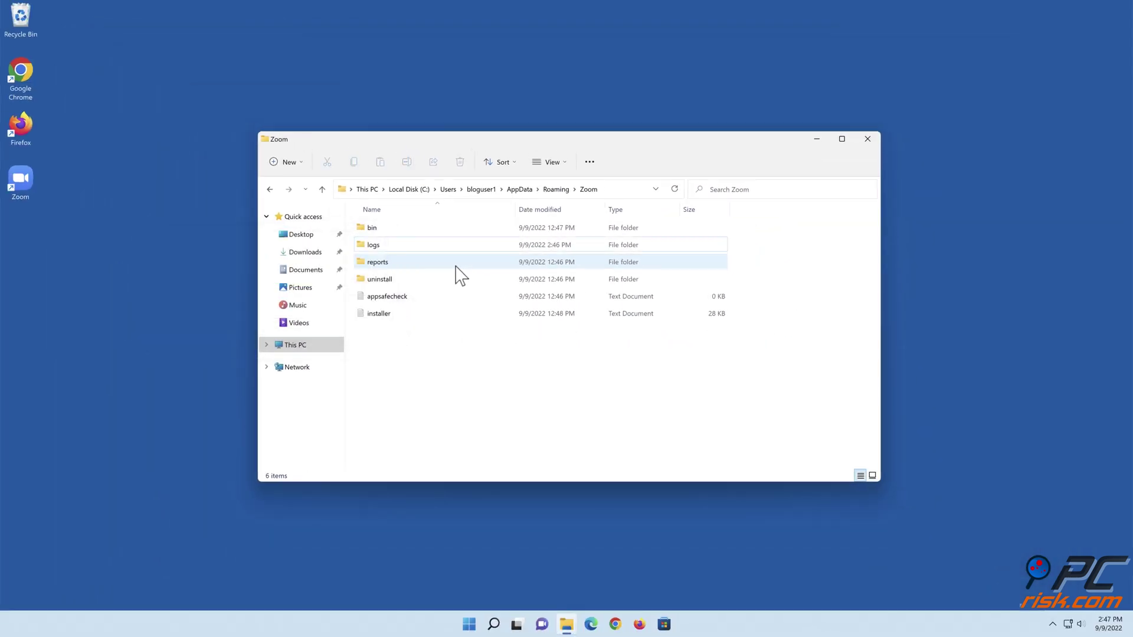
pyautogui.click(866, 144)
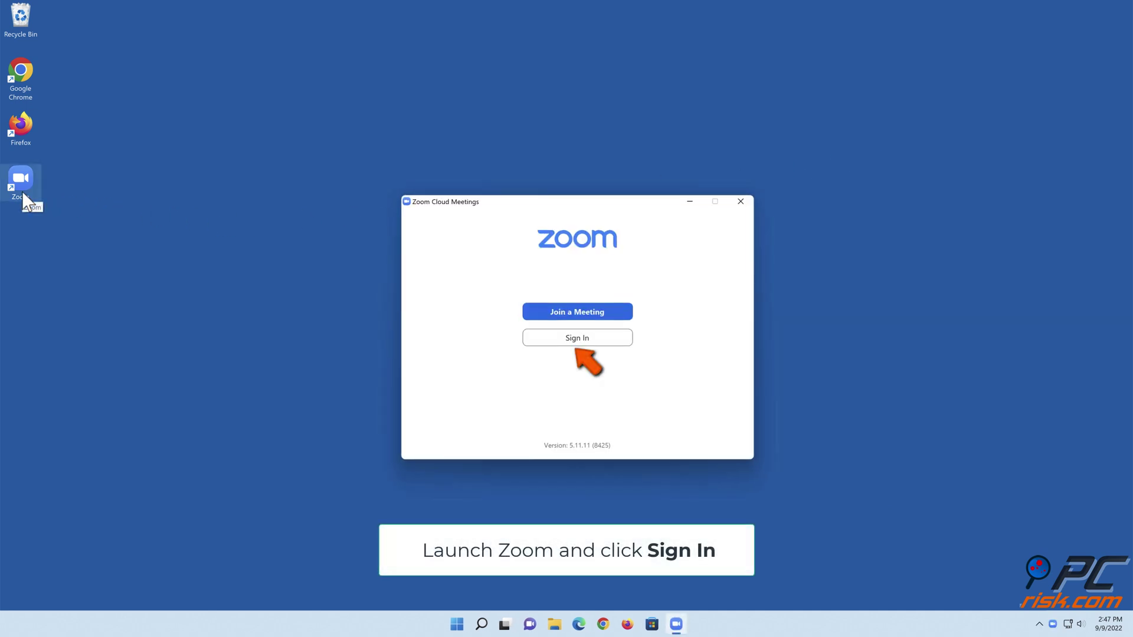
# Step: Re-enter the account password on Zoom's sign-in screen, sign in, and close Zoom
pyautogui.click(576, 343)
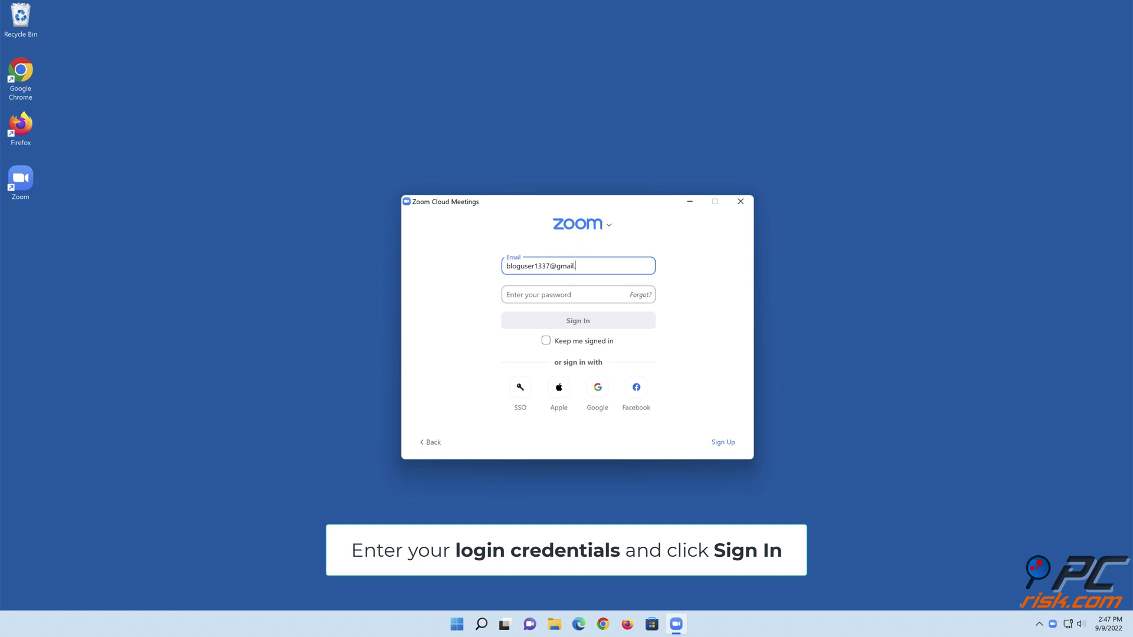
pyautogui.click(574, 293)
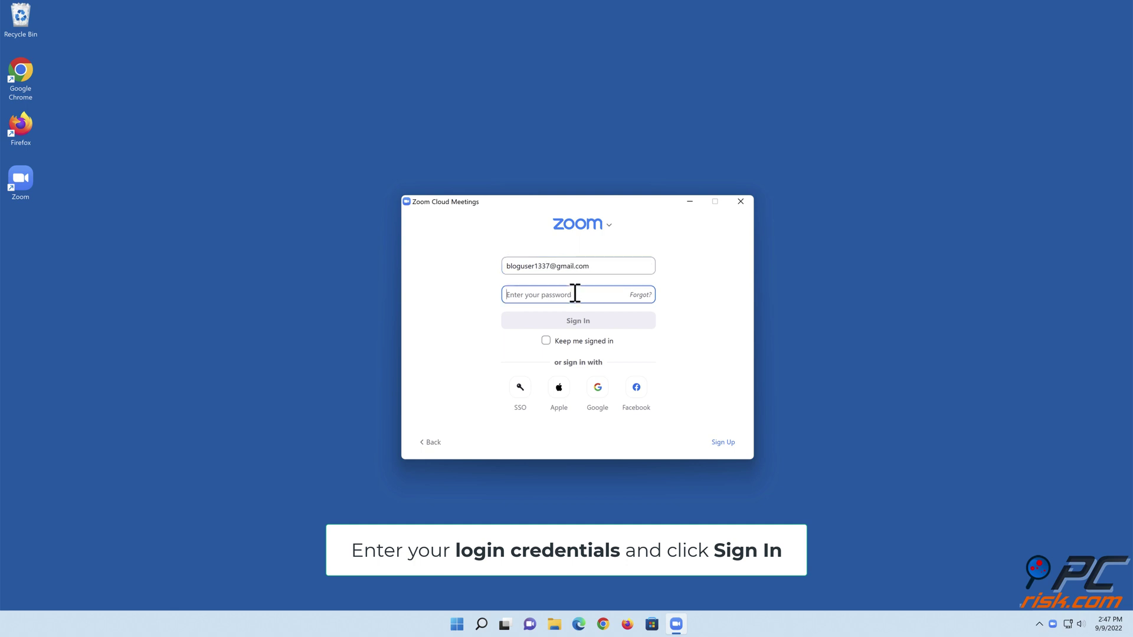
pyautogui.write('****')
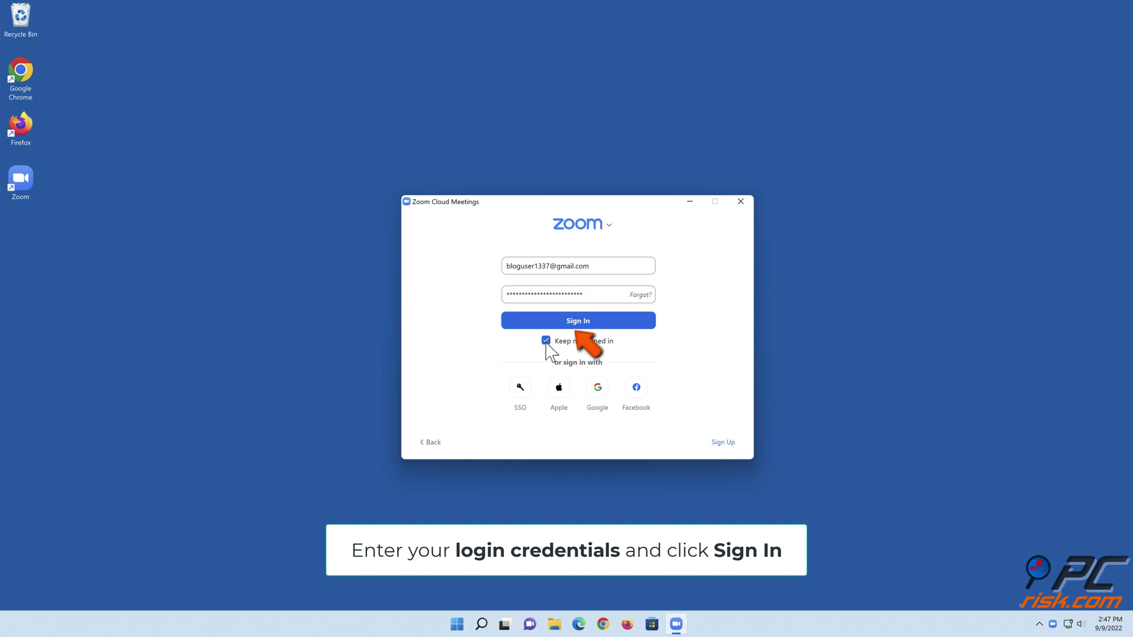
pyautogui.click(576, 323)
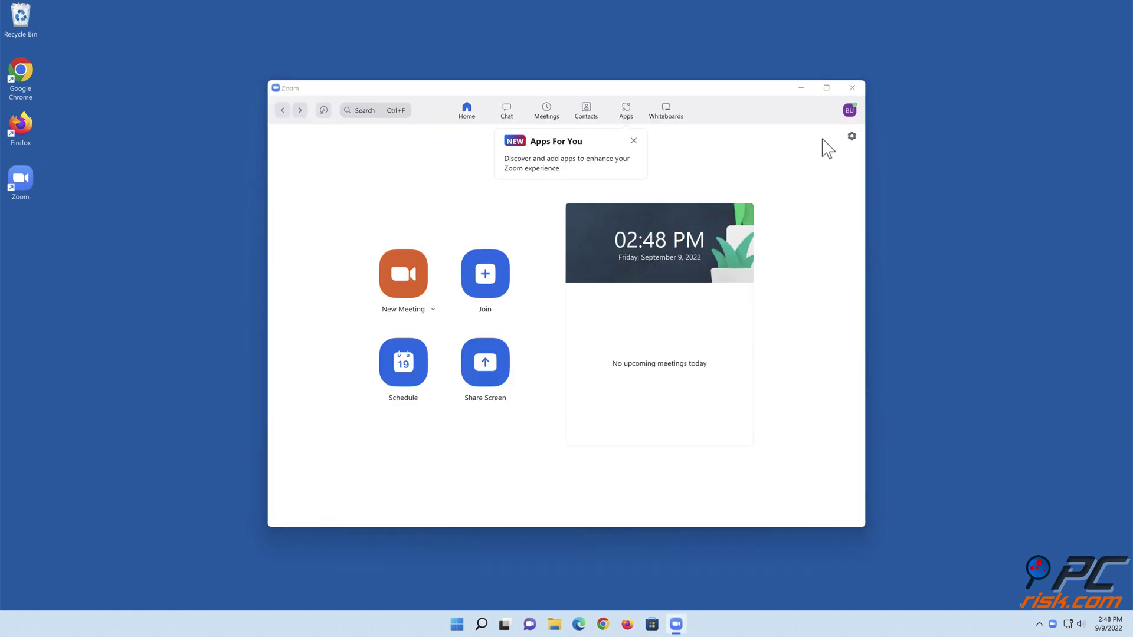
pyautogui.click(853, 88)
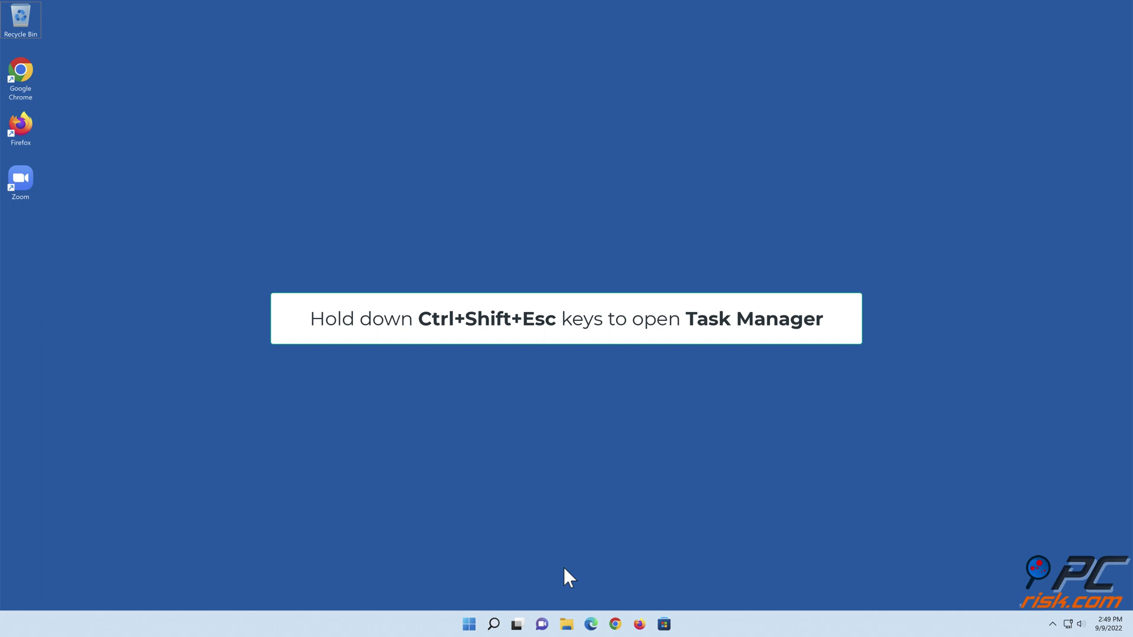
# Step: End the Zoom Meetings processes from Task Manager's detailed process list, then close it
pyautogui.hotkey('ctrl', 'shift', 'Escape')
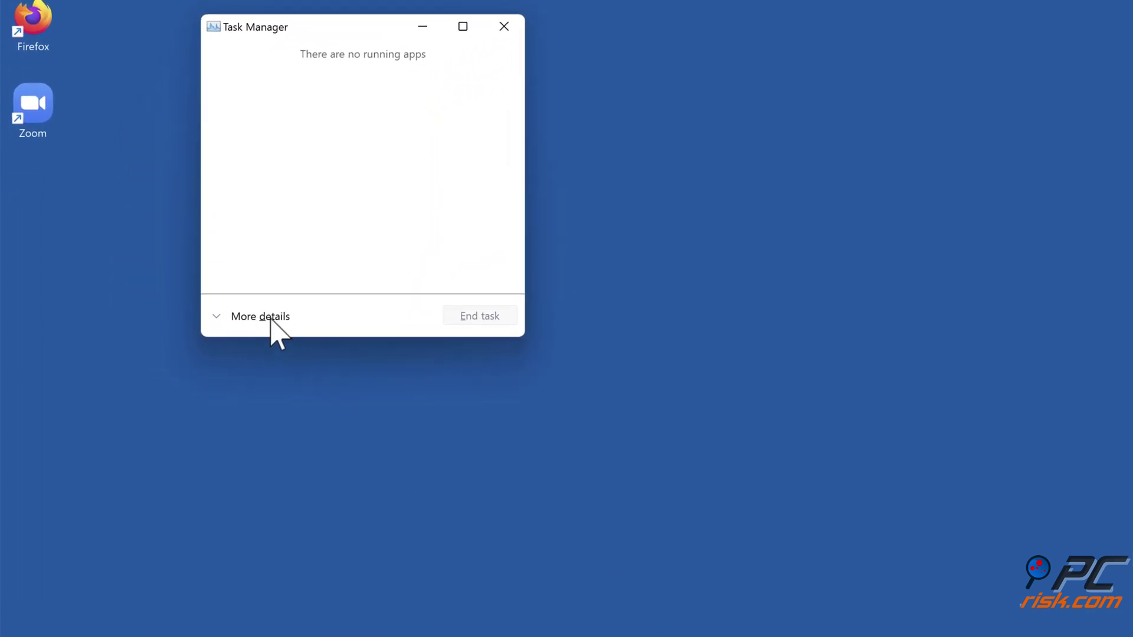
pyautogui.click(270, 317)
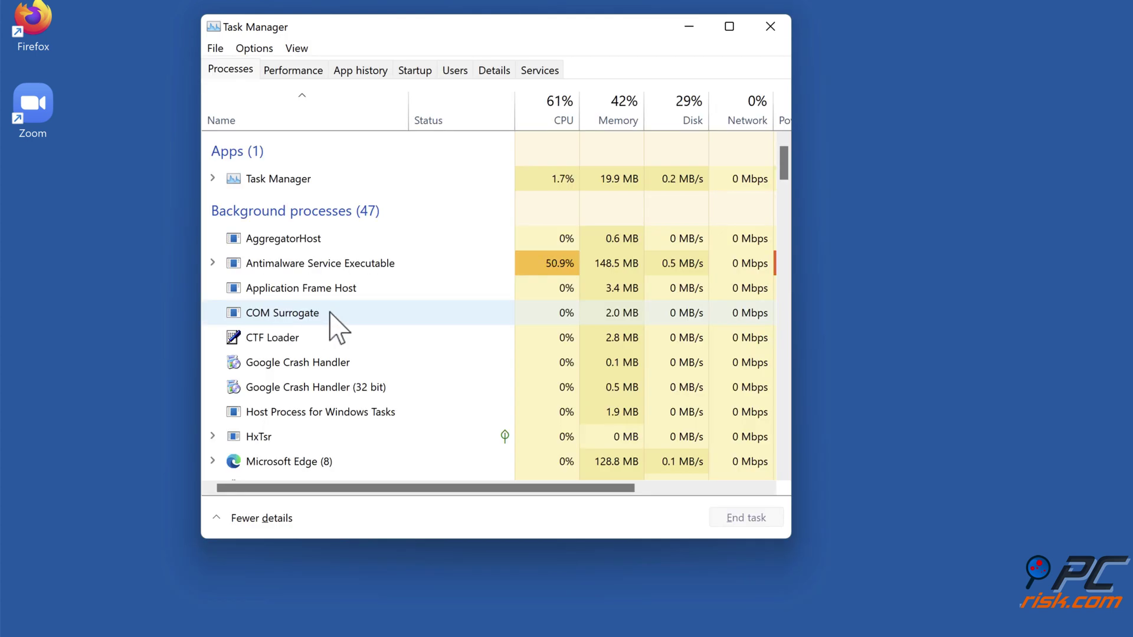
pyautogui.scroll(-6, 380, 312)
pyautogui.scroll(-8, 379, 313)
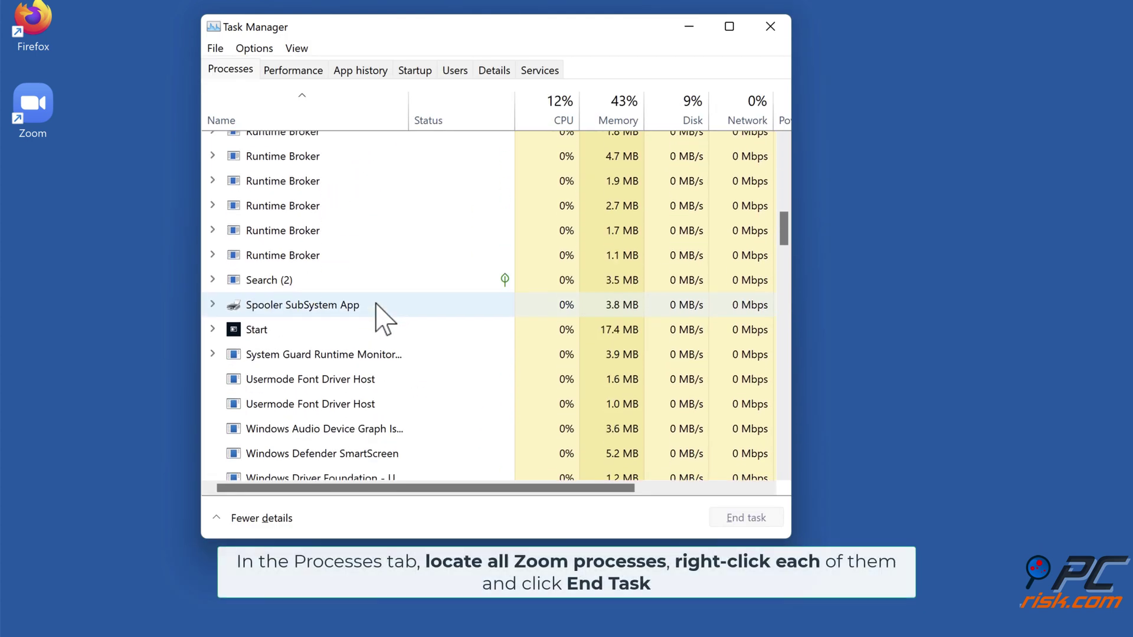
pyautogui.scroll(1, 380, 316)
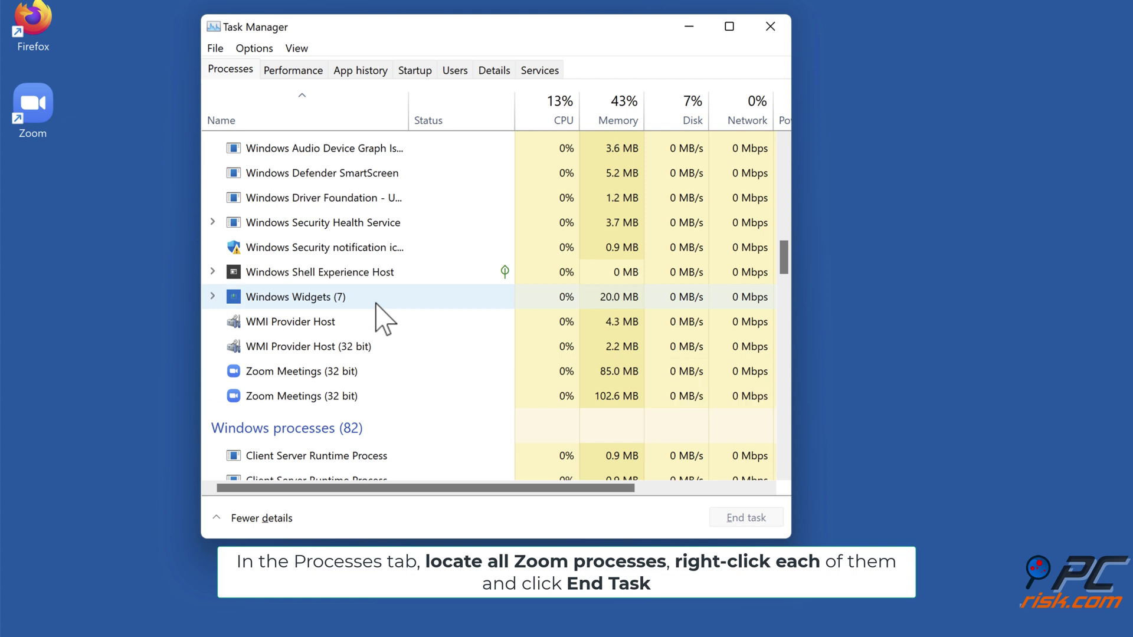
pyautogui.scroll(-1, 379, 317)
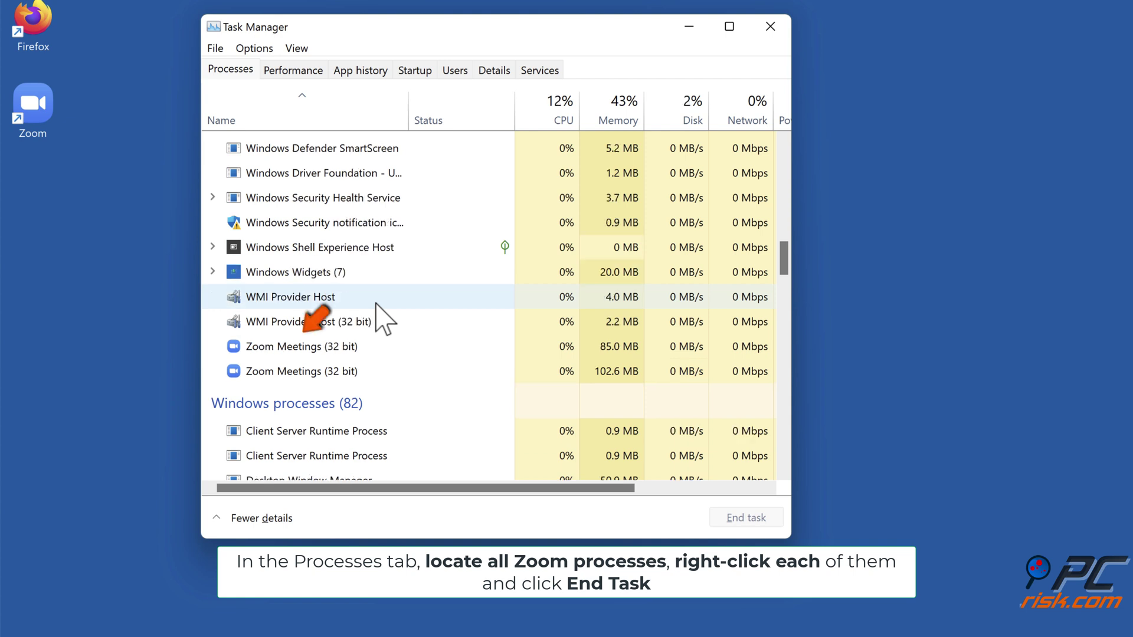
pyautogui.rightClick(340, 352)
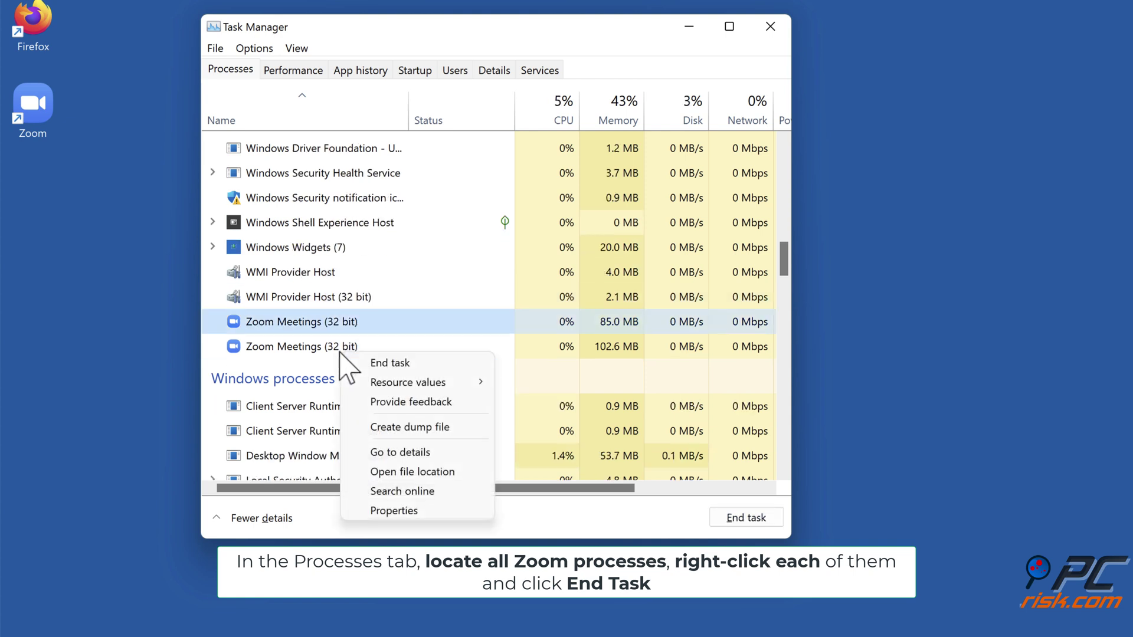
pyautogui.click(390, 367)
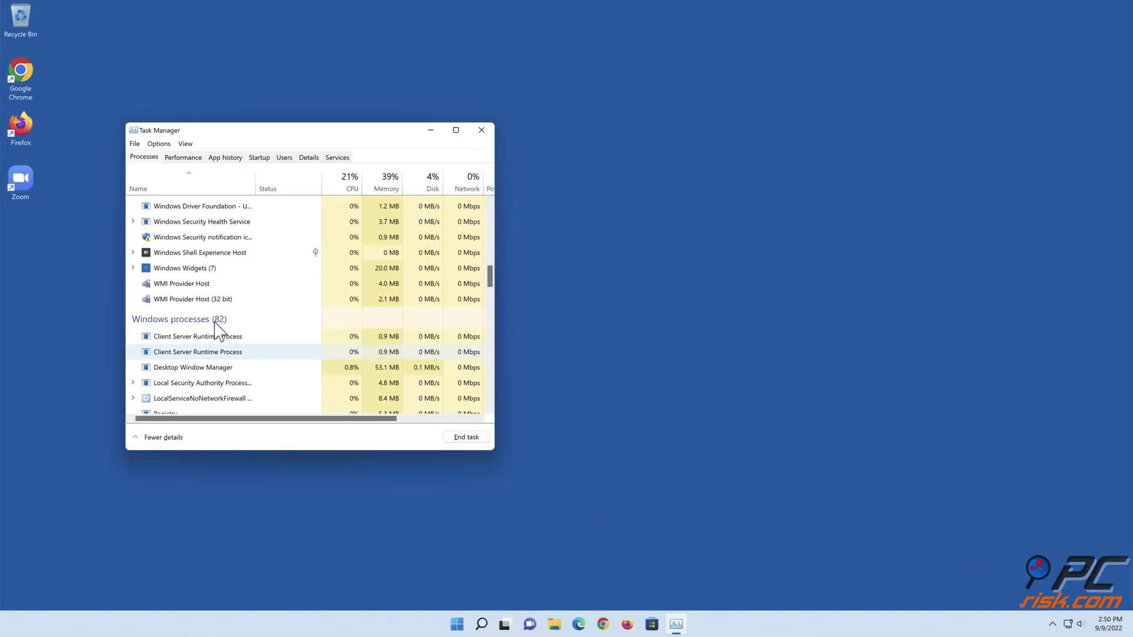
pyautogui.click(481, 131)
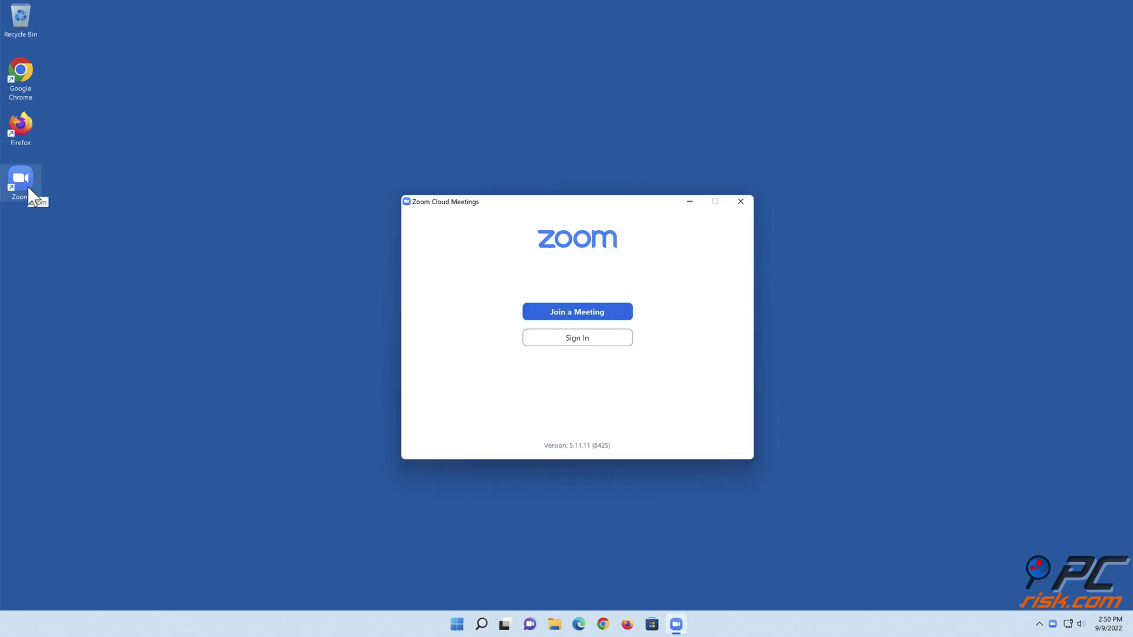
# Step: Sign in to Zoom again with the account e-mail and password, then close the window
pyautogui.click(578, 345)
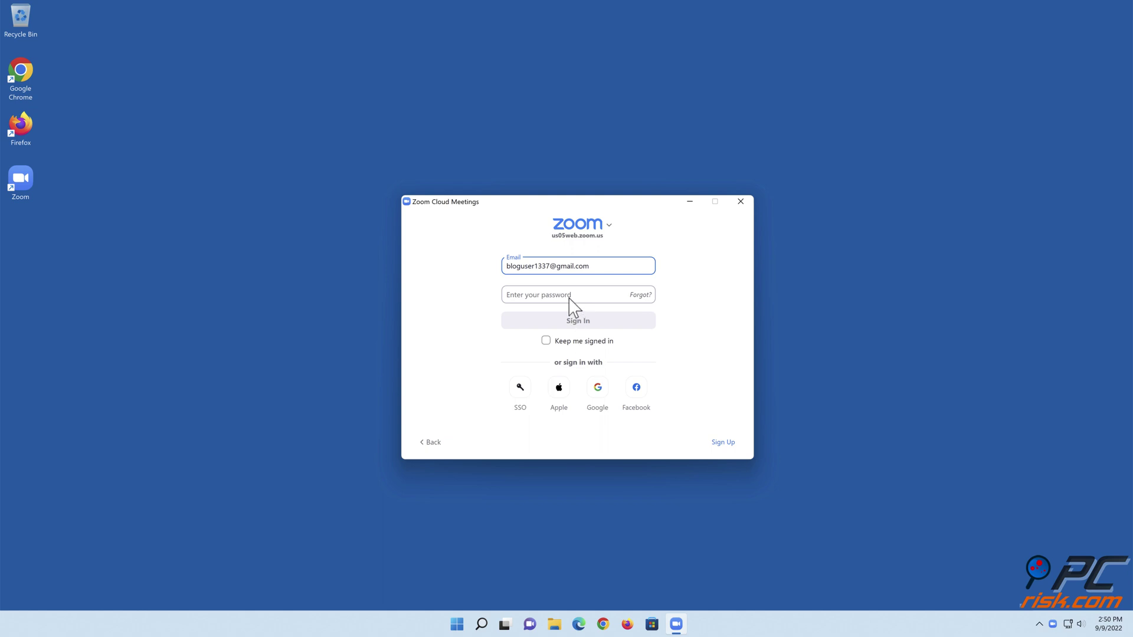
pyautogui.click(570, 302)
pyautogui.write('*********')
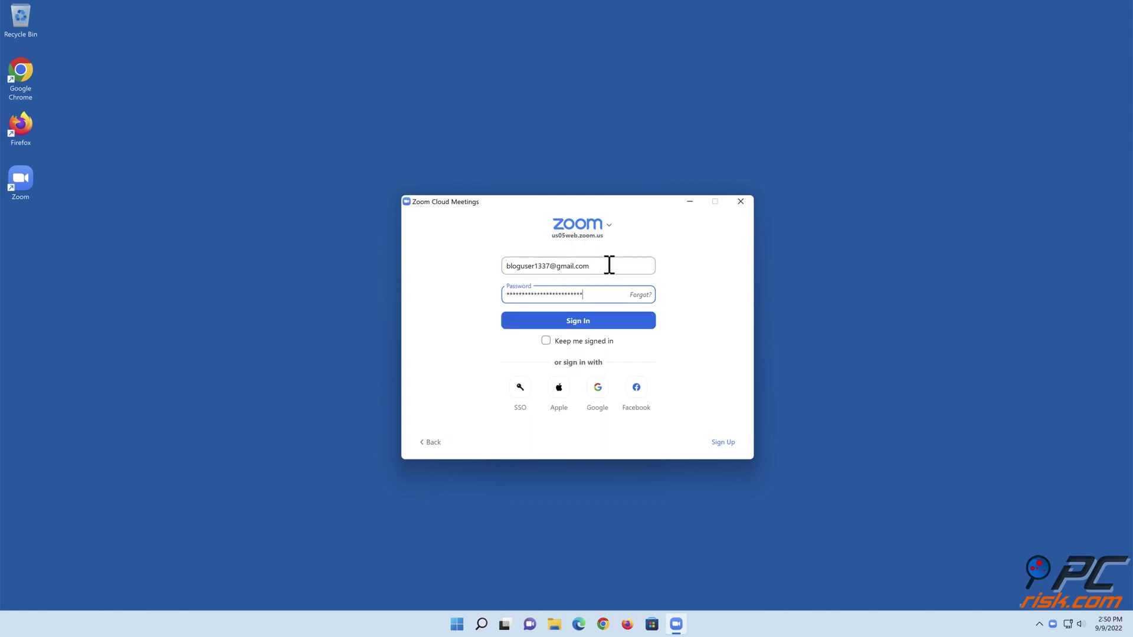
pyautogui.click(582, 325)
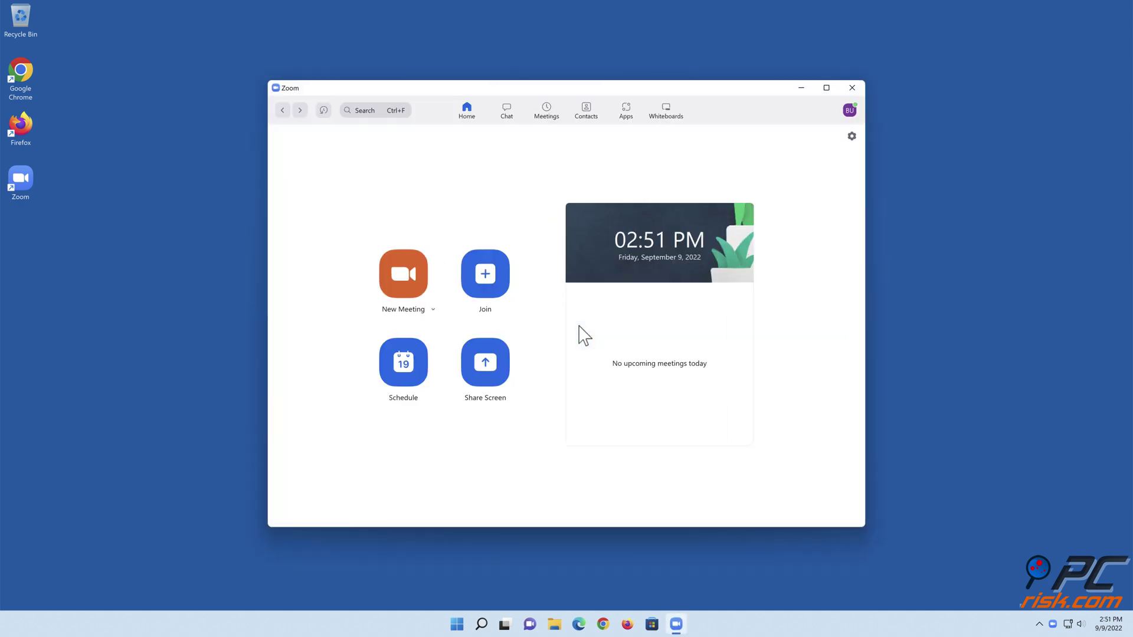
pyautogui.click(854, 88)
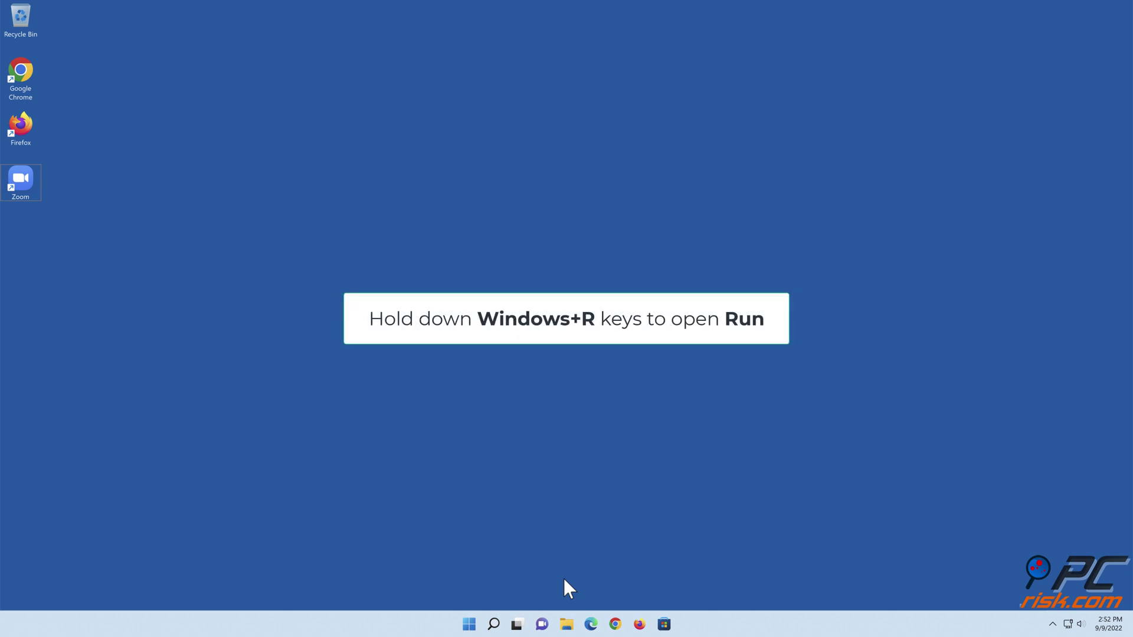
# Step: Open Internet Properties via Run, disable the LAN proxy server, and save the connection settings
pyautogui.press('super+r')
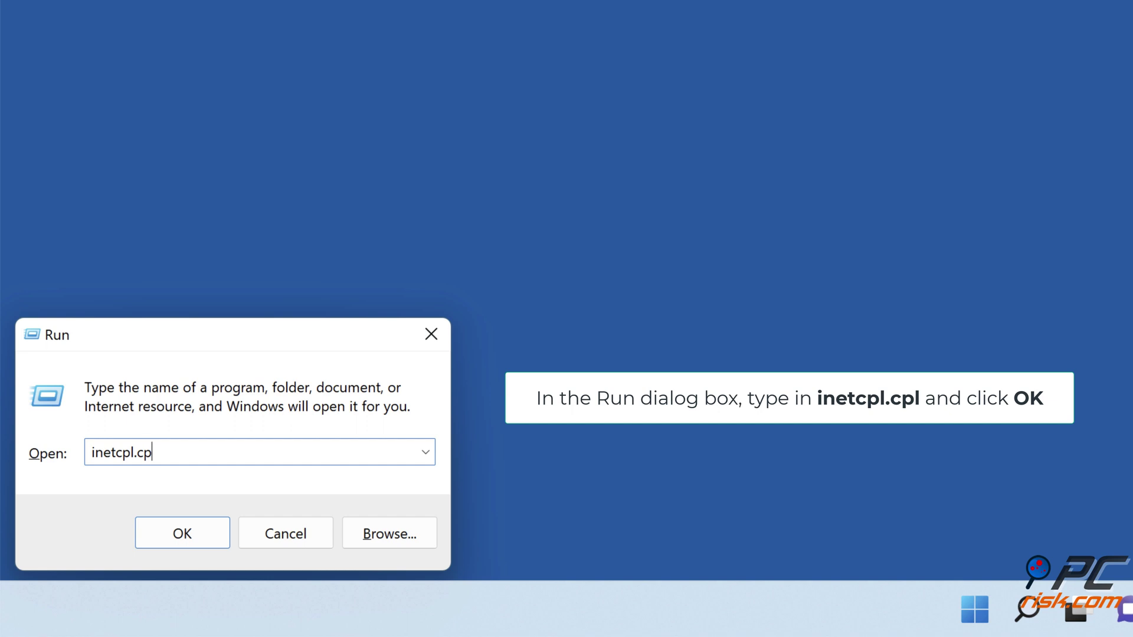
pyautogui.write('l')
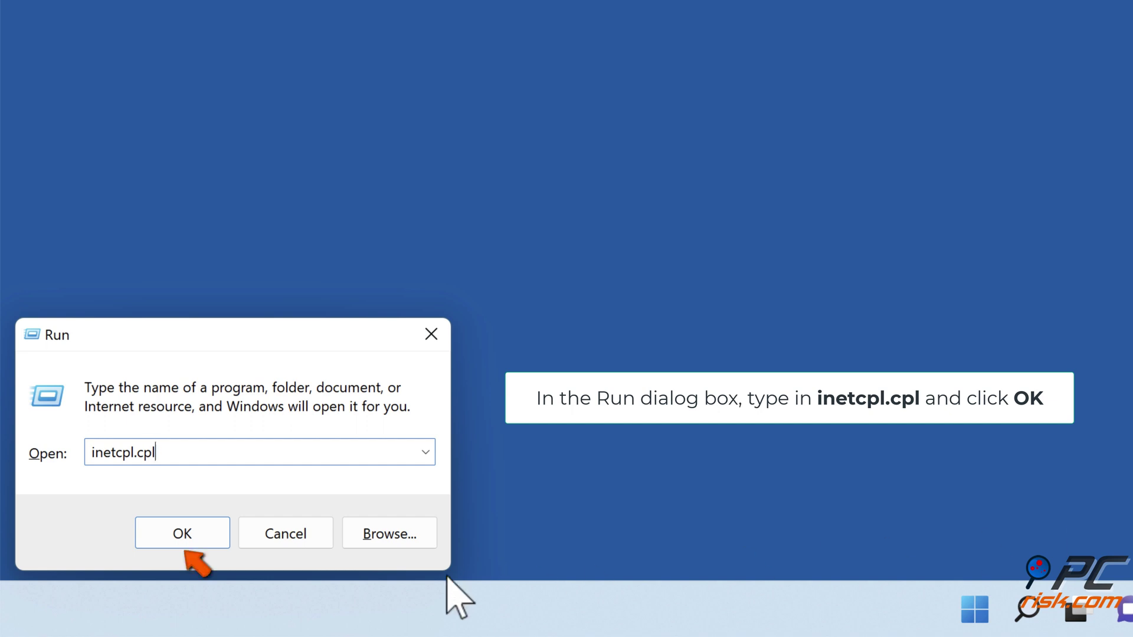
pyautogui.click(183, 546)
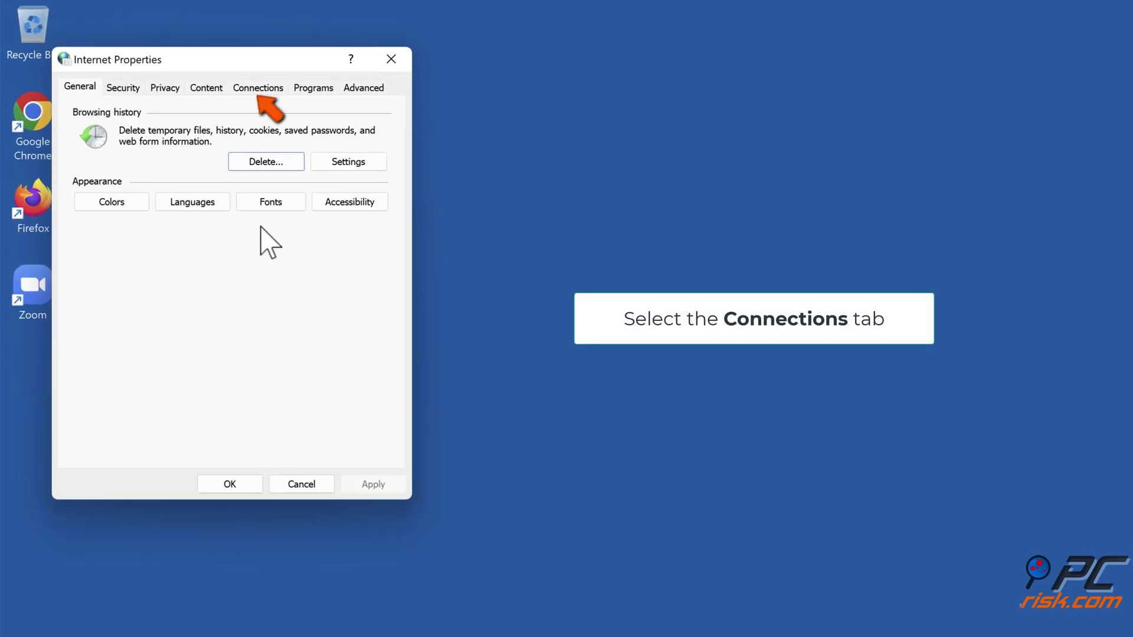
pyautogui.click(260, 90)
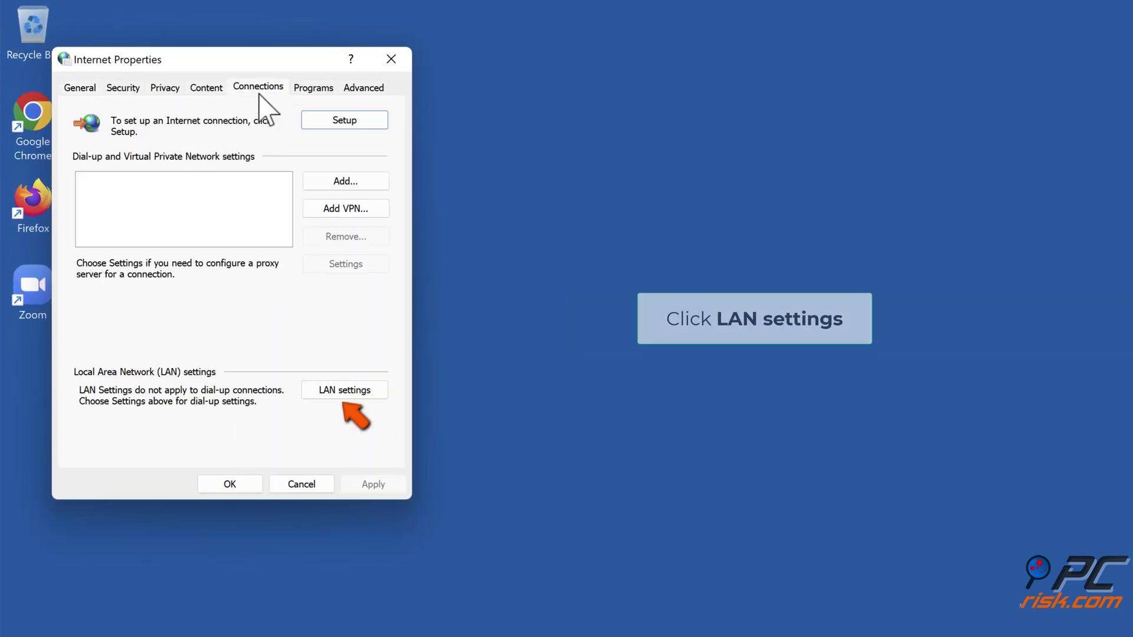
pyautogui.click(341, 395)
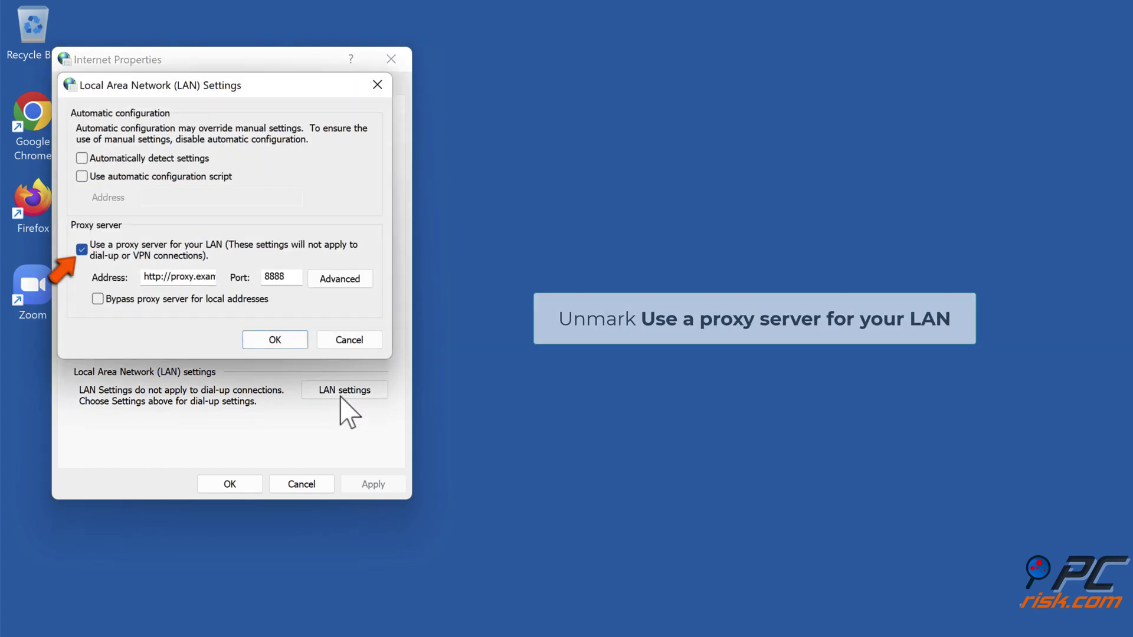
pyautogui.click(82, 249)
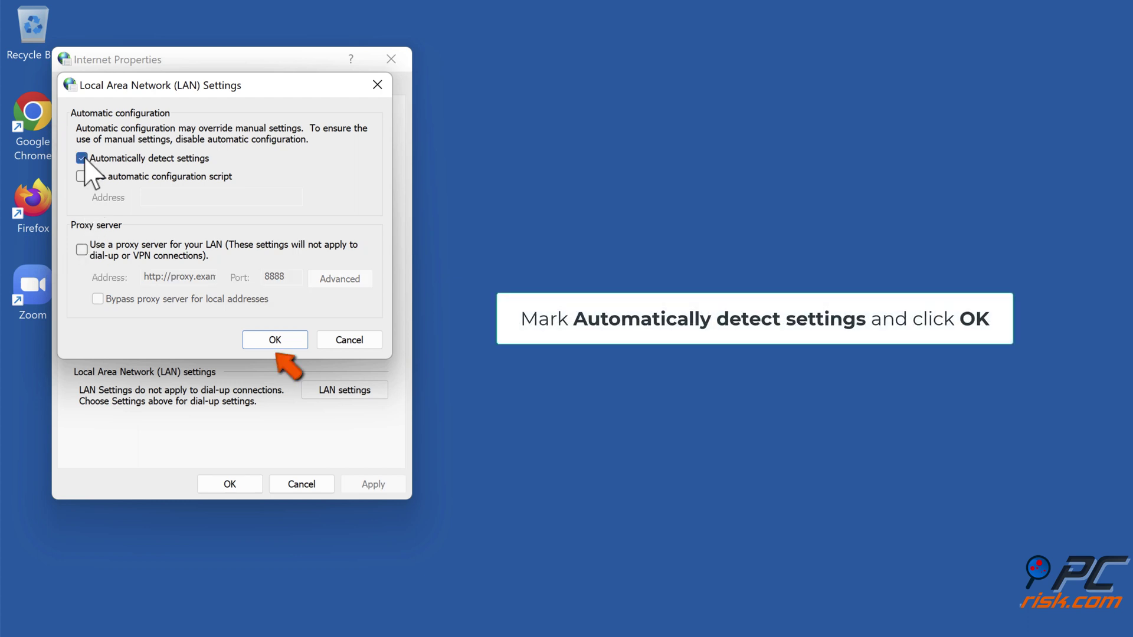
pyautogui.click(273, 344)
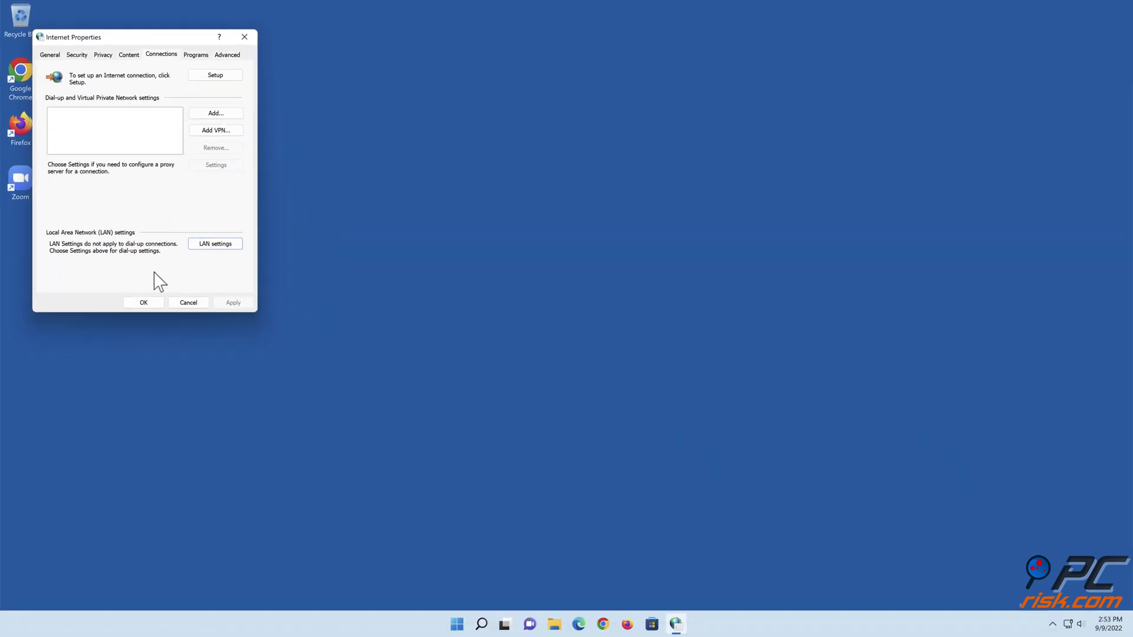
pyautogui.click(229, 484)
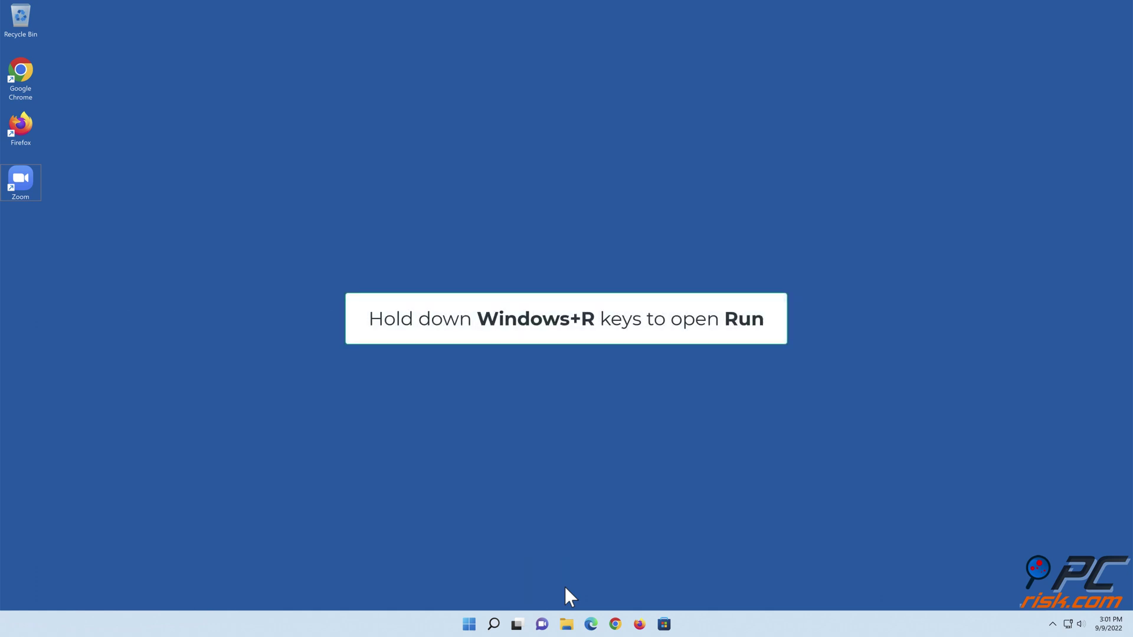
# Step: Open the Windows Defender Firewall control panel by running firewall.cpl
pyautogui.press('super+r')
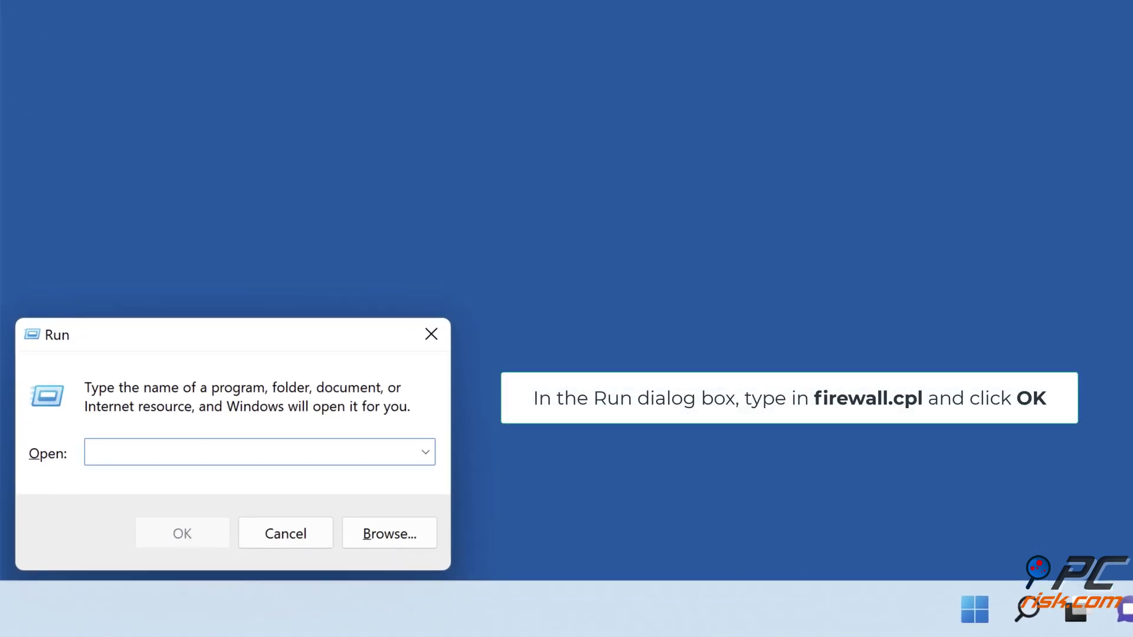
pyautogui.write('firewall.cp')
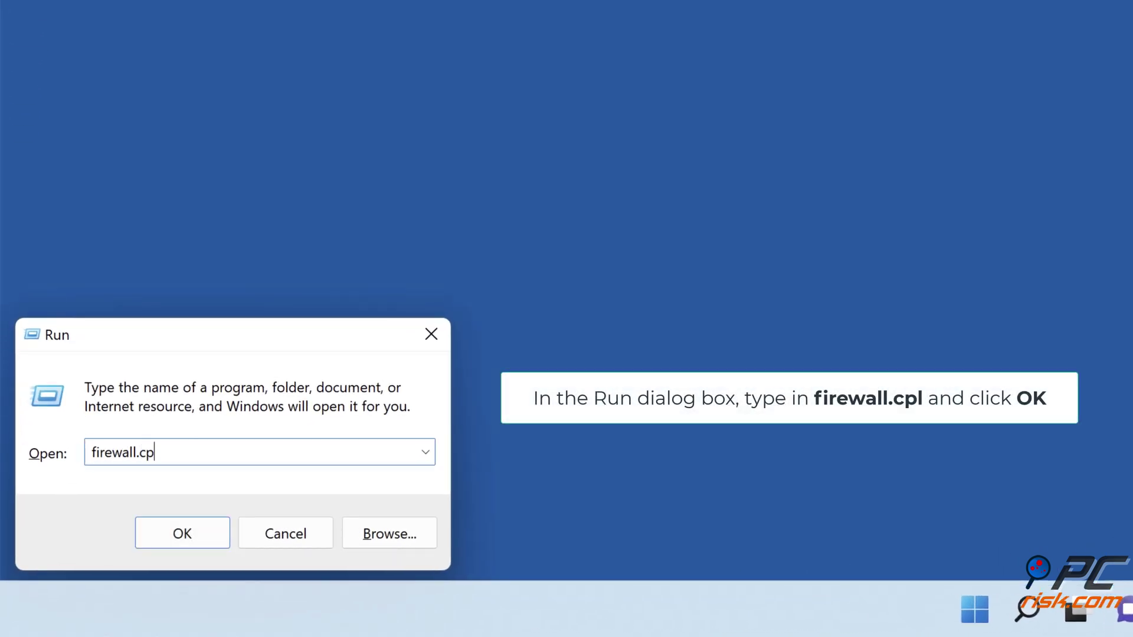
pyautogui.write('l')
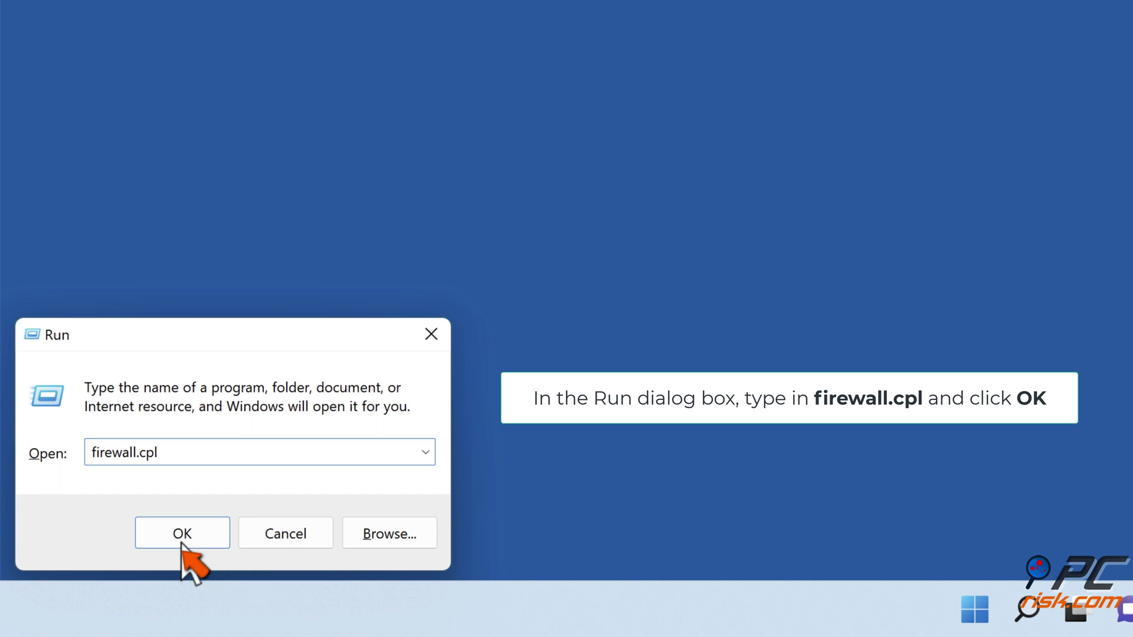
pyautogui.click(182, 537)
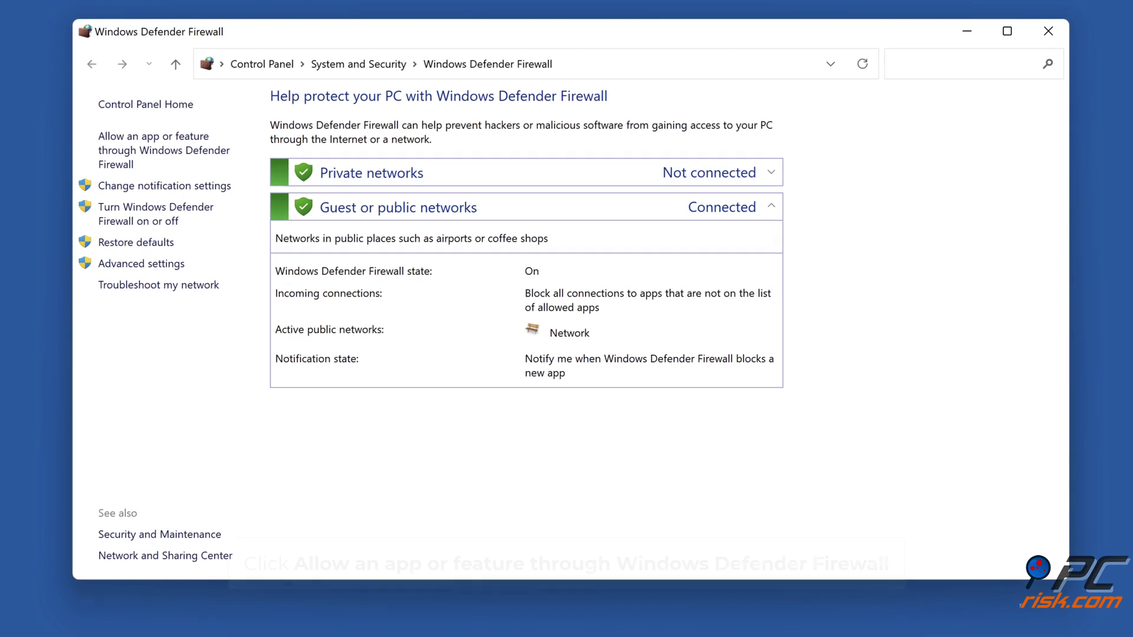
# Step: Allow Zoom Video Conference on Private and Public networks, save, and close the window
pyautogui.click(164, 151)
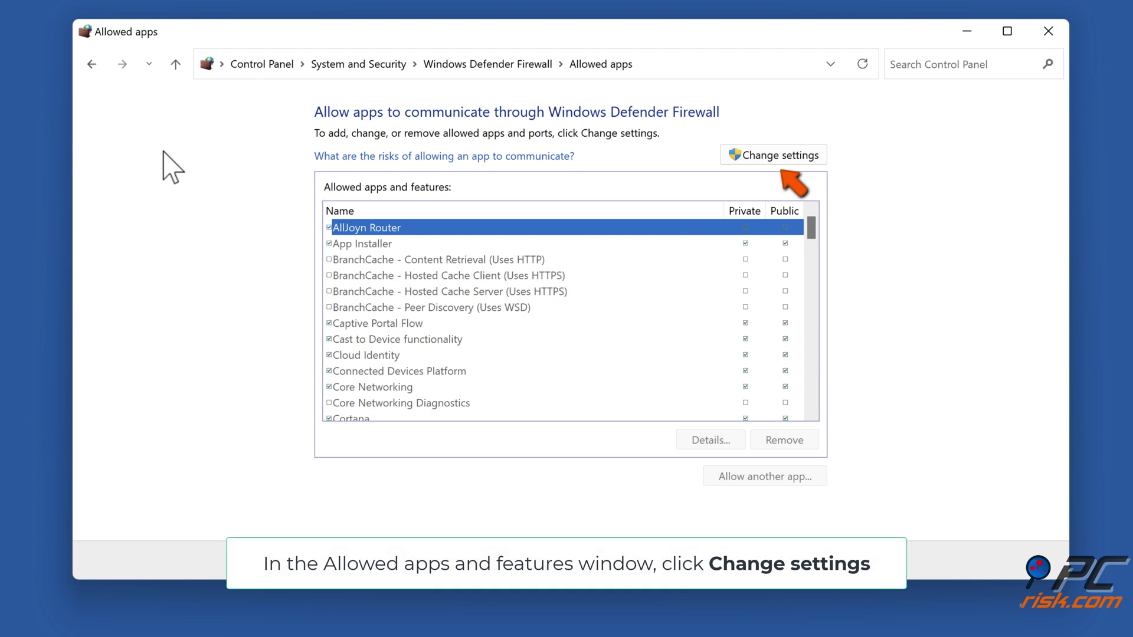
pyautogui.click(776, 158)
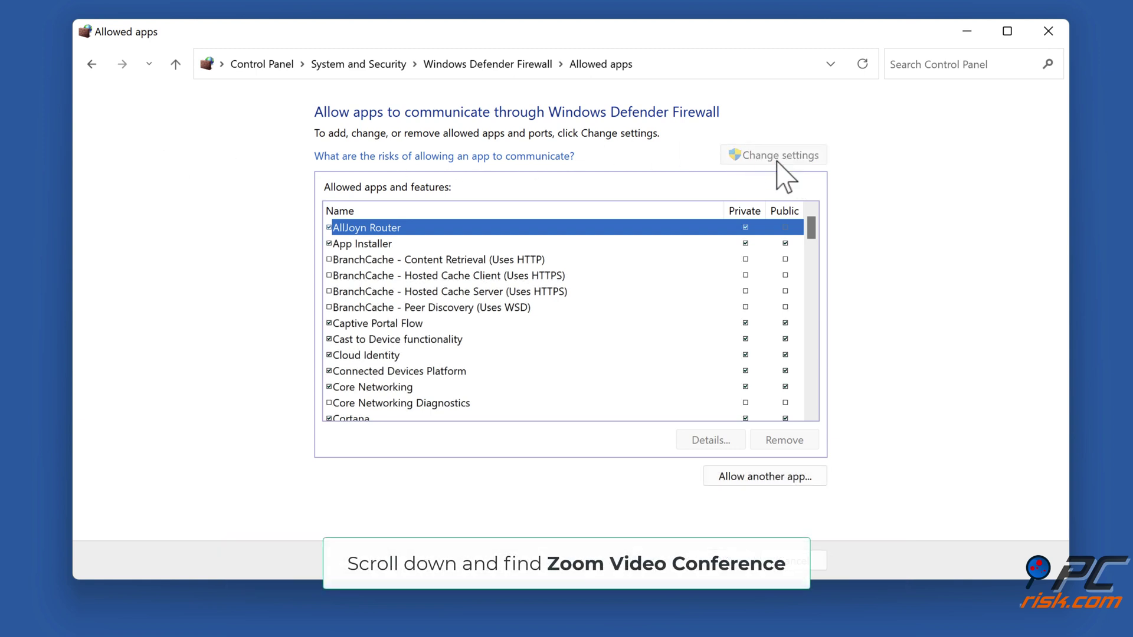
pyautogui.scroll(-20, 767, 253)
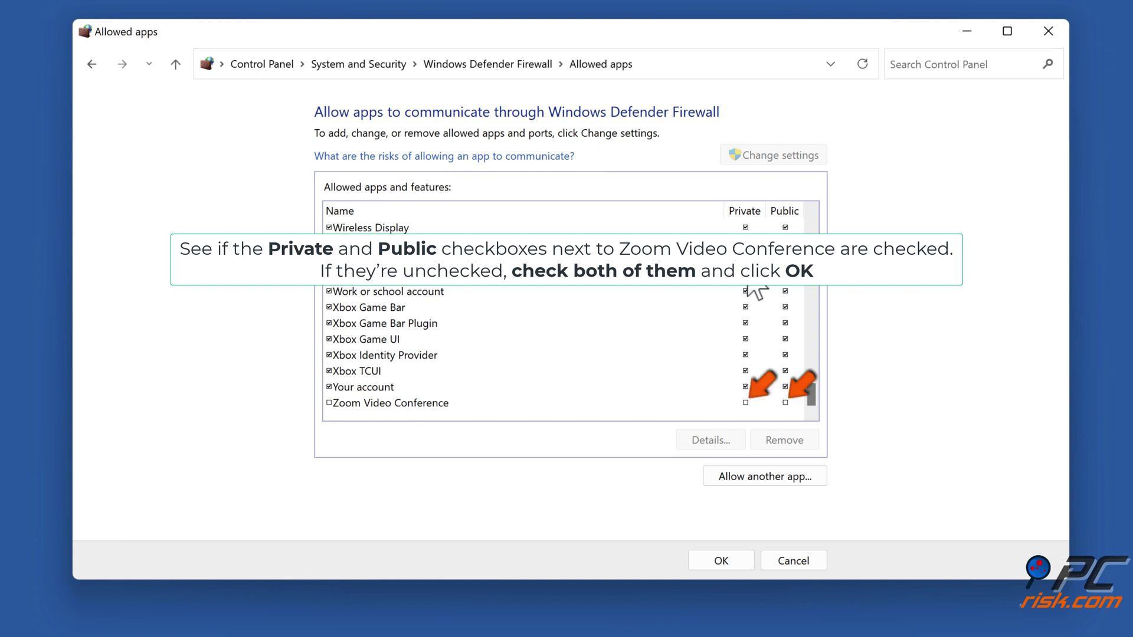
pyautogui.click(746, 402)
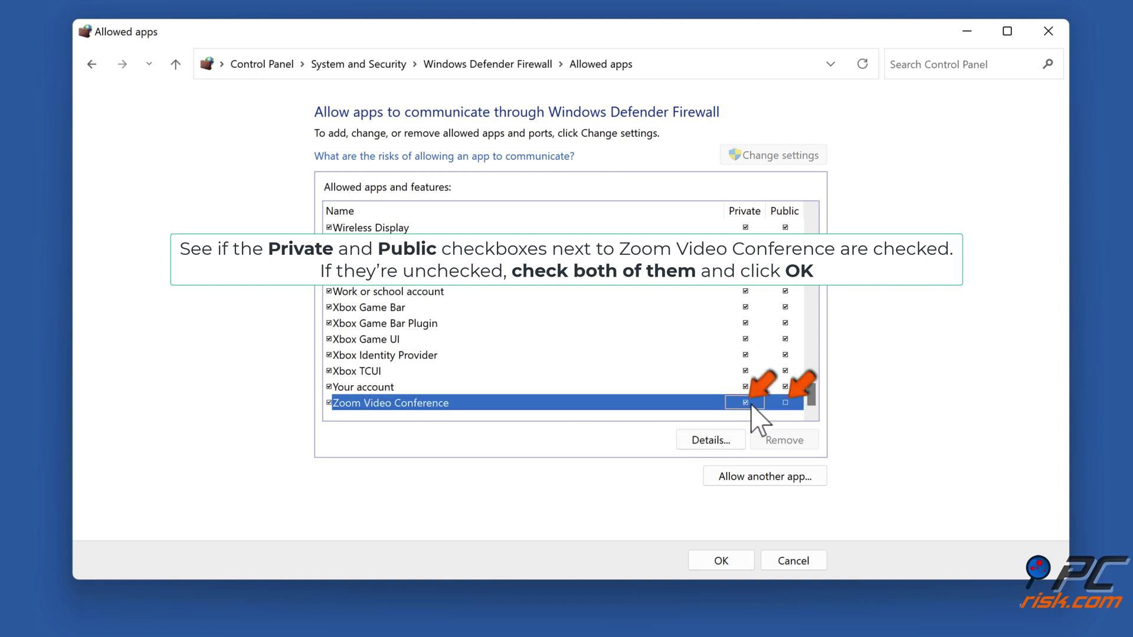
pyautogui.click(786, 403)
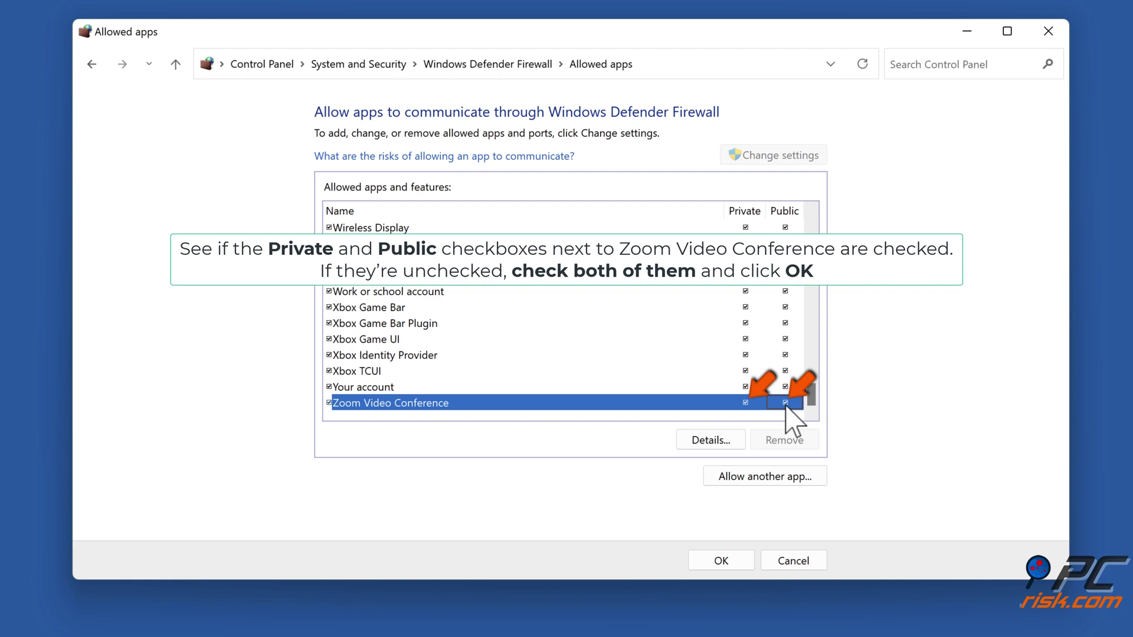
pyautogui.click(721, 562)
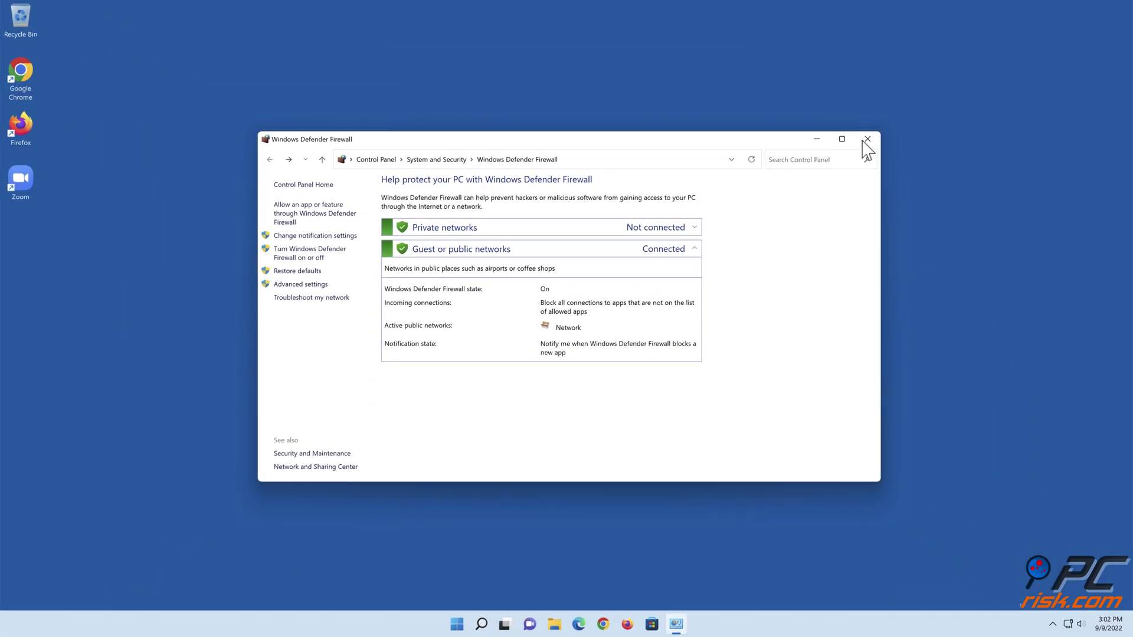
pyautogui.click(866, 140)
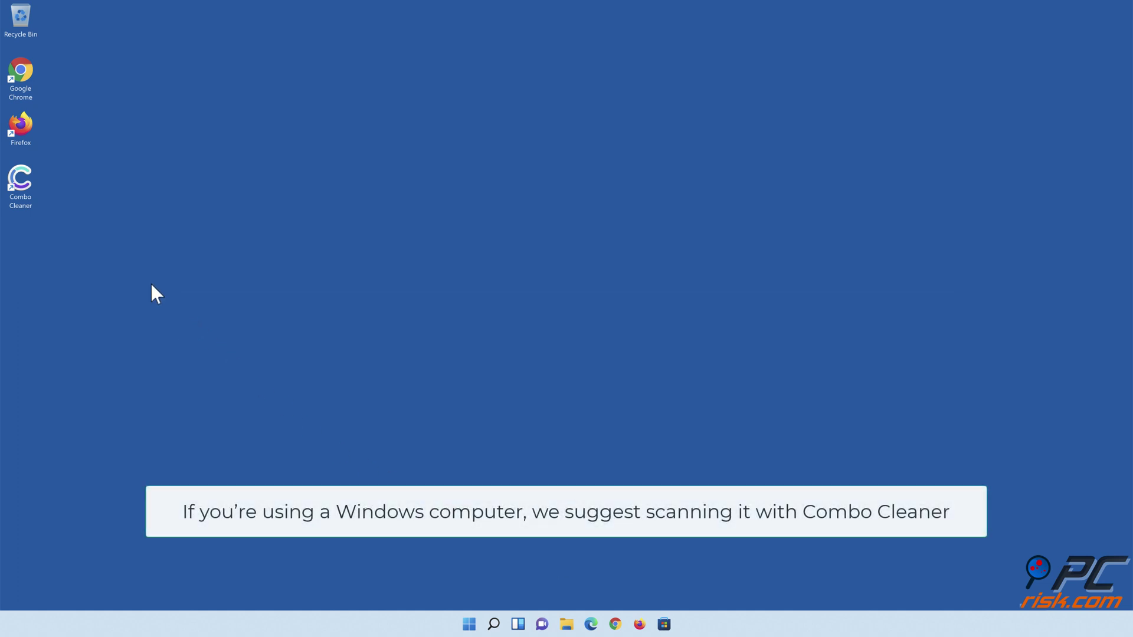
# Step: Launch Combo Cleaner, run a quick scan, and quarantine the 321 detected threats
pyautogui.doubleClick(29, 201)
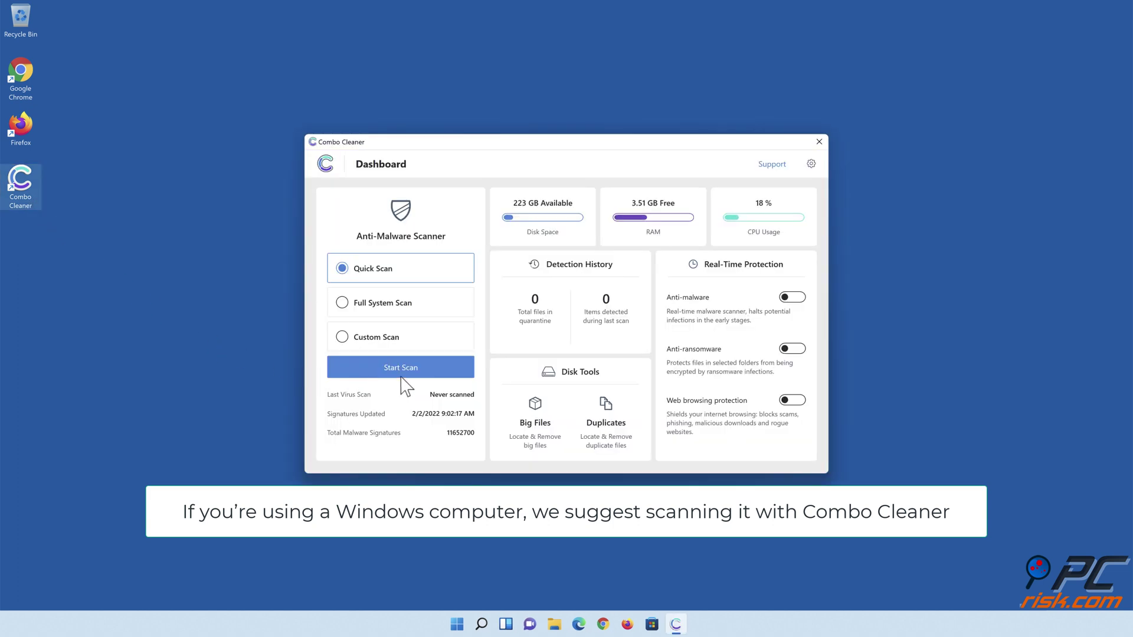
pyautogui.click(401, 374)
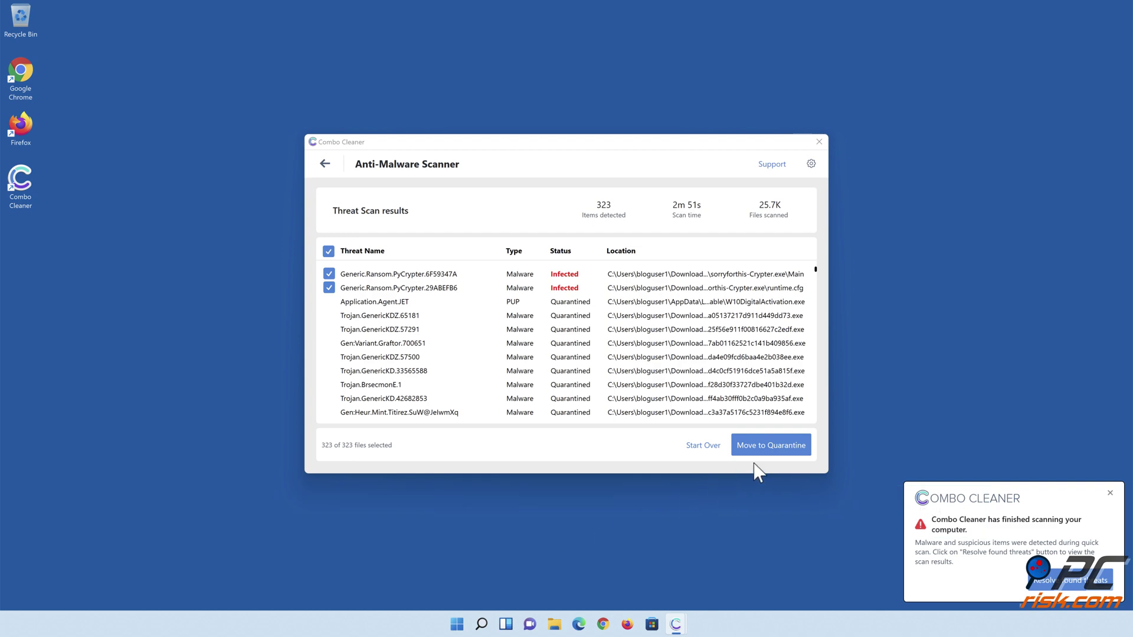
pyautogui.click(768, 453)
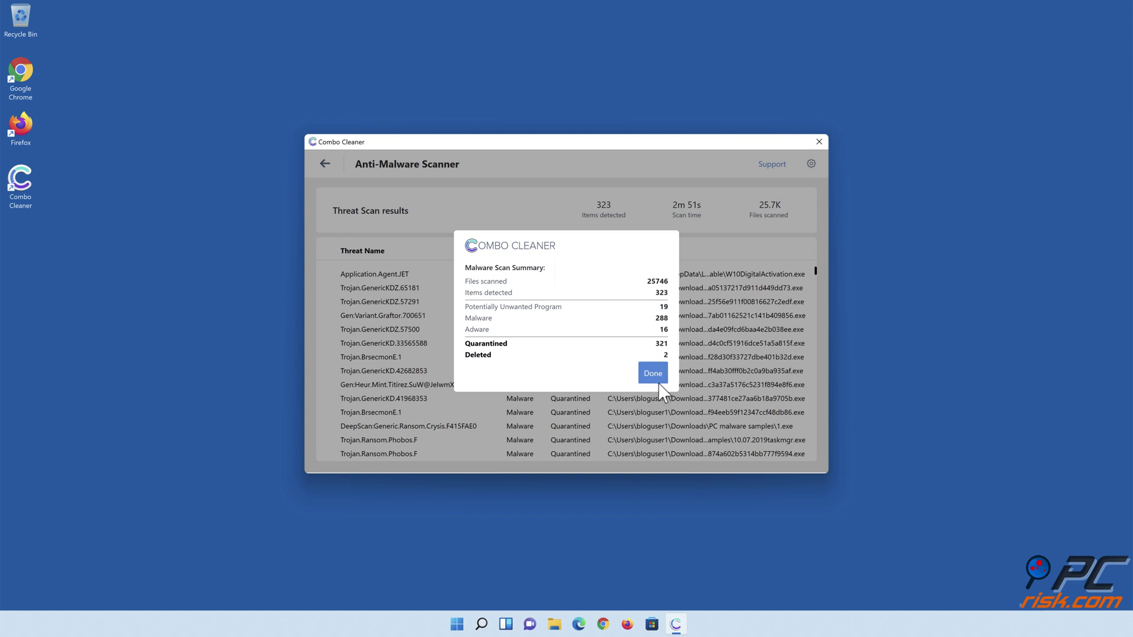
pyautogui.click(652, 379)
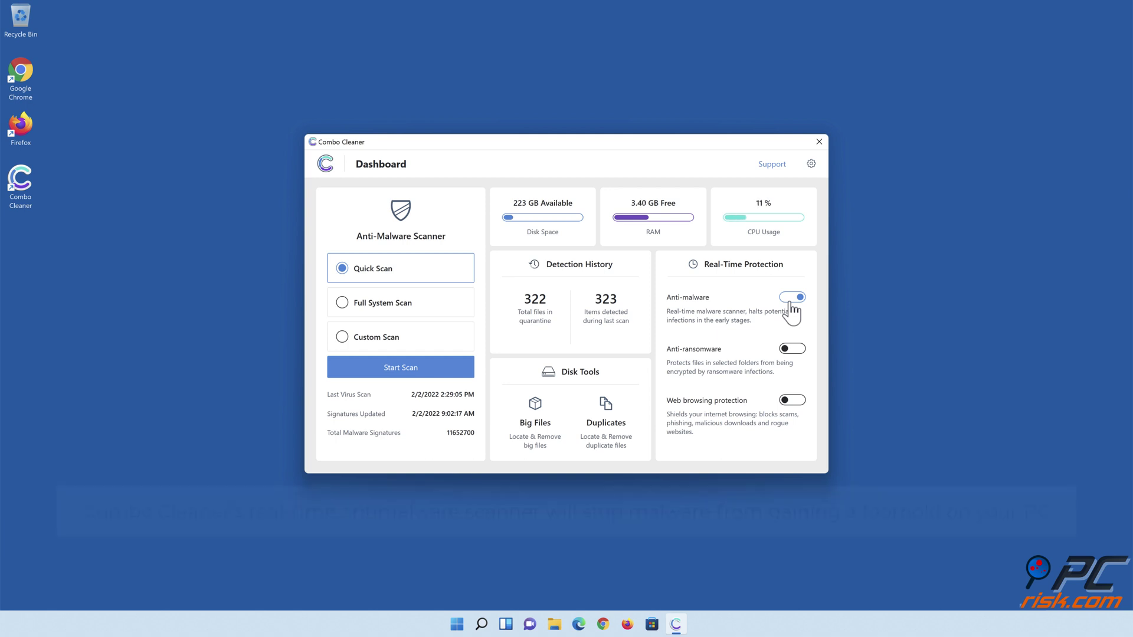
# Step: Turn on anti-ransomware and add the Libraries > Documents folder as a protected folder
pyautogui.click(793, 351)
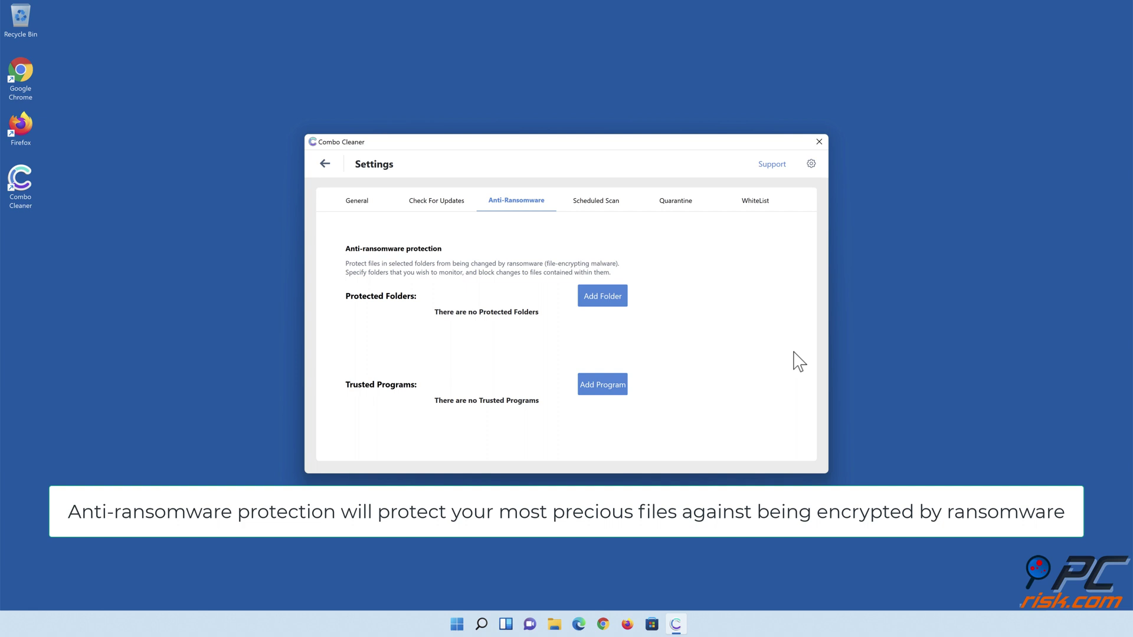
pyautogui.click(603, 298)
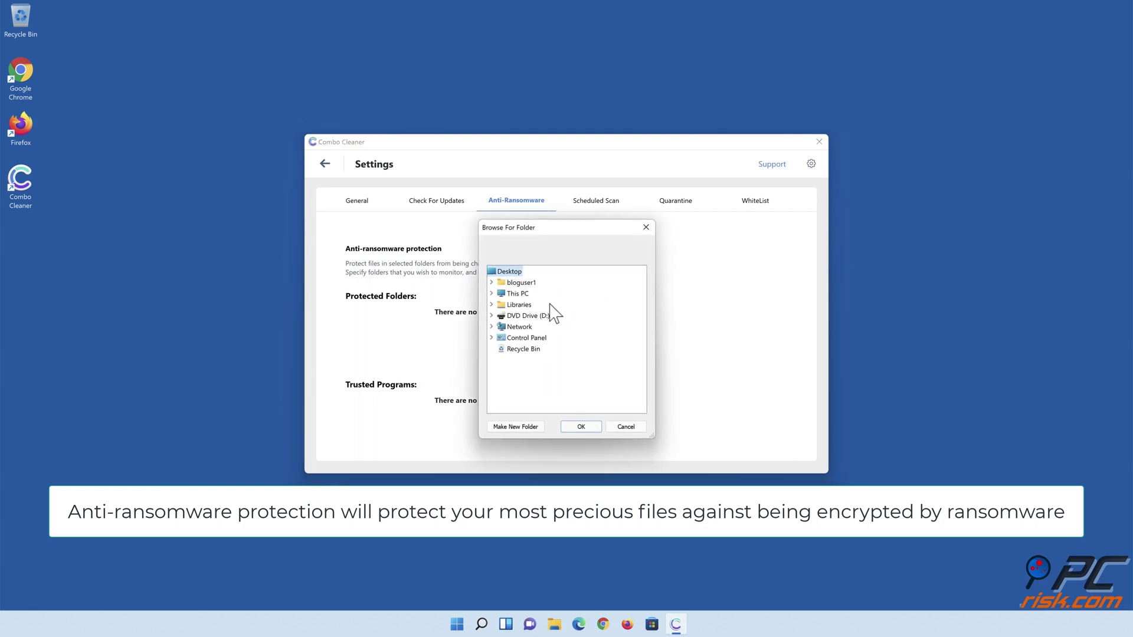
pyautogui.click(492, 305)
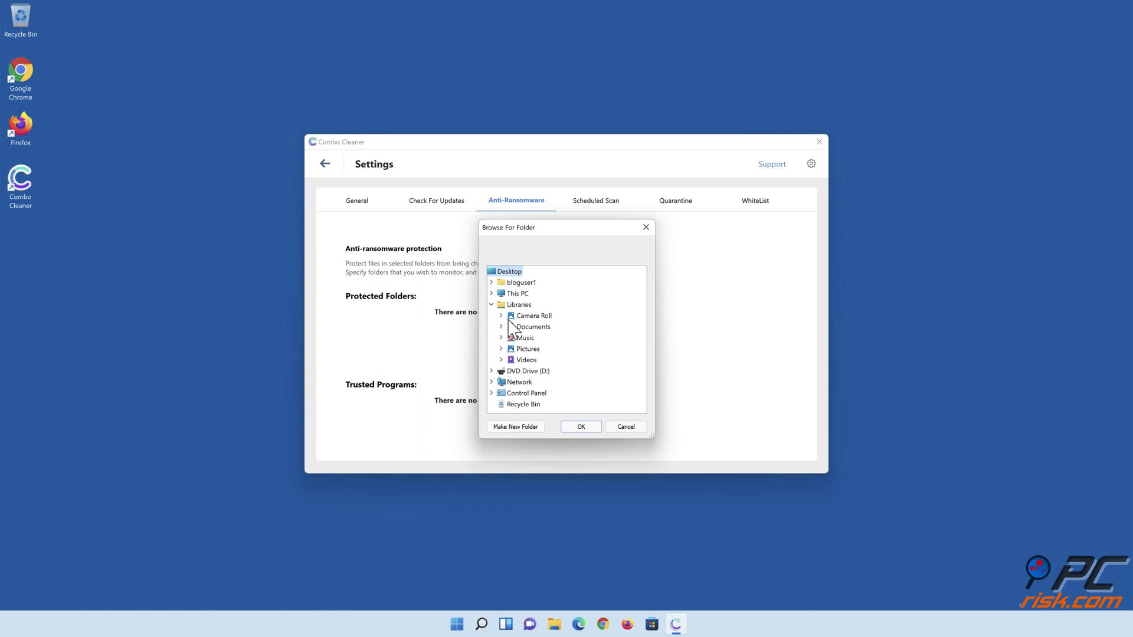
pyautogui.click(501, 327)
pyautogui.click(532, 339)
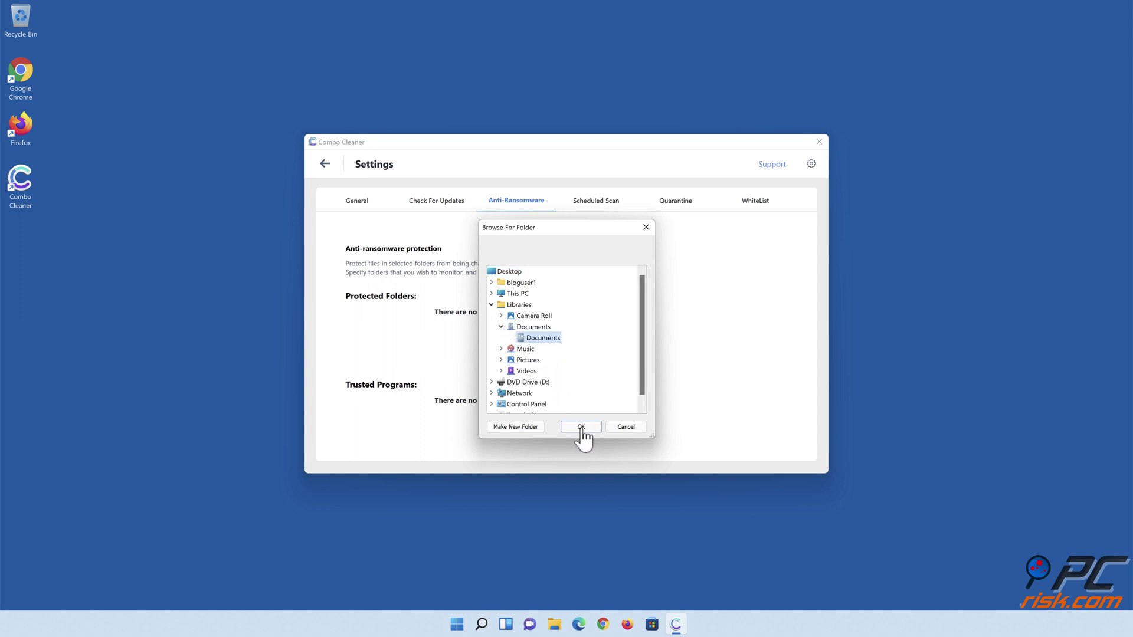
pyautogui.click(580, 427)
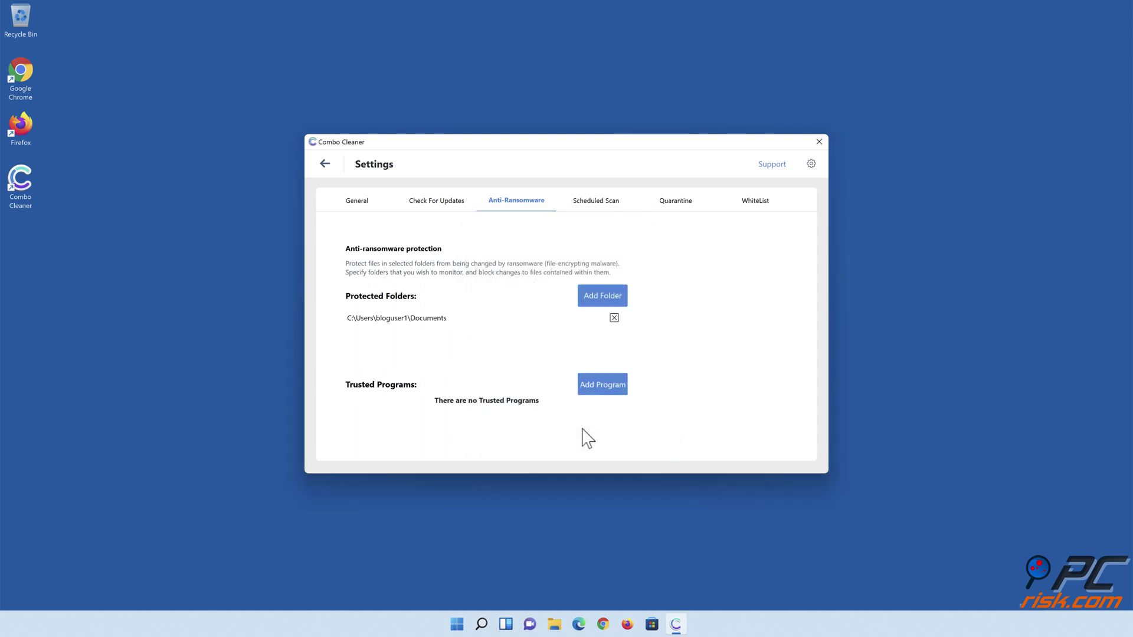
pyautogui.click(326, 165)
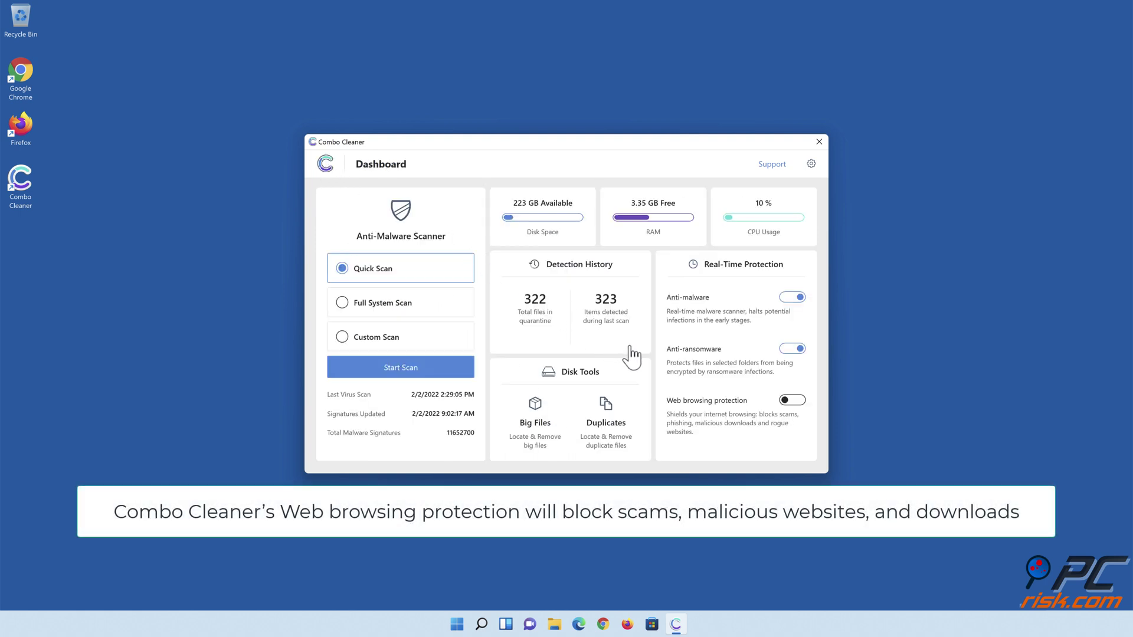